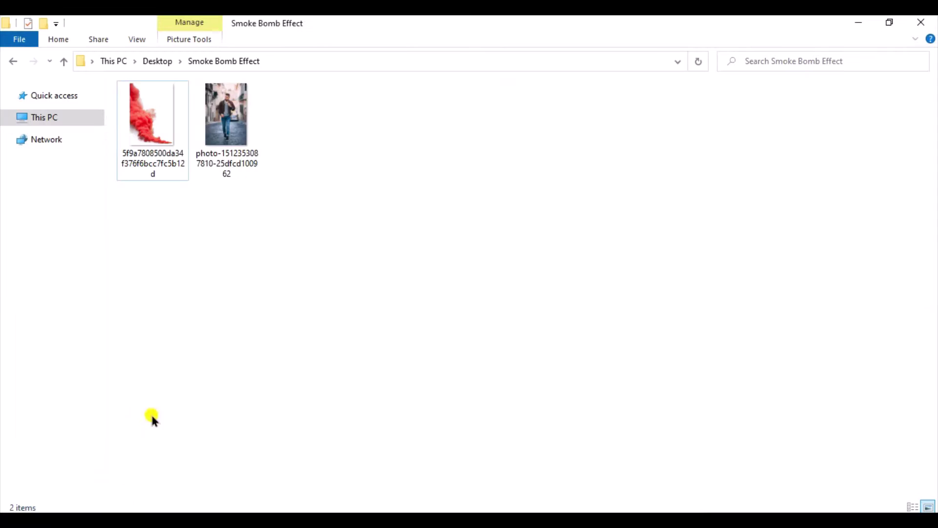
Drag the walking-man street photo from the Smoke Bomb Effect folder into Photoshop
mouse_move(219, 132)
mouse_down()
mouse_move(214, 273)
mouse_move(469, 64)
mouse_up()
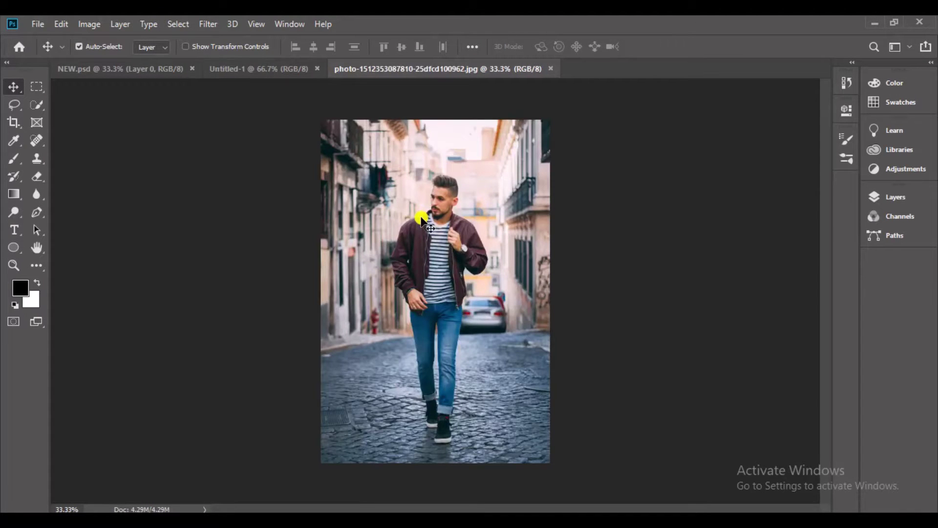
Duplicate the street photo onto a new Layer 1
click(890, 203)
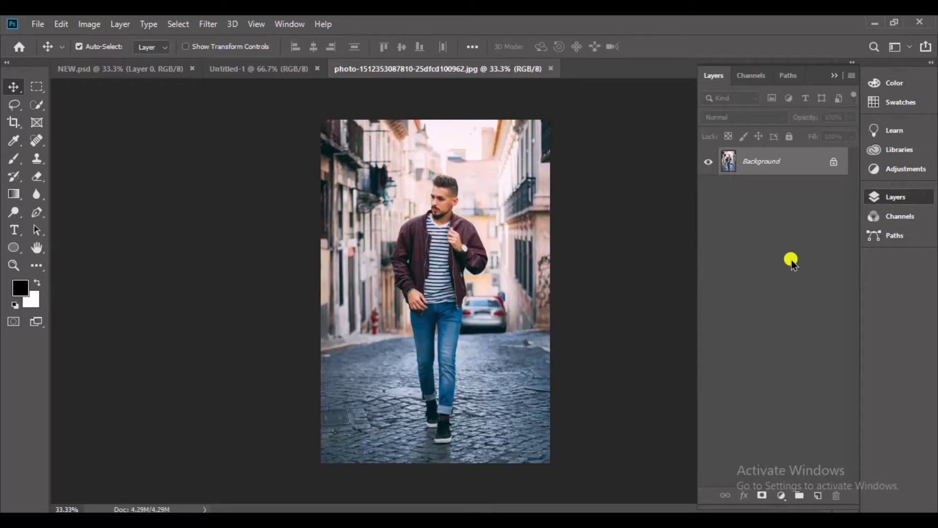
key(ctrl+j)
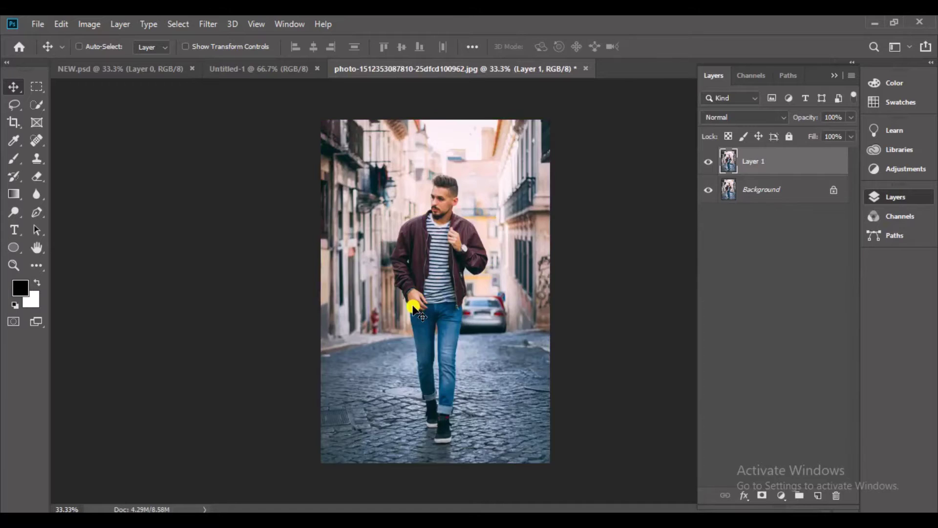
scroll(412, 308, up, 2)
scroll(412, 308, up, 1)
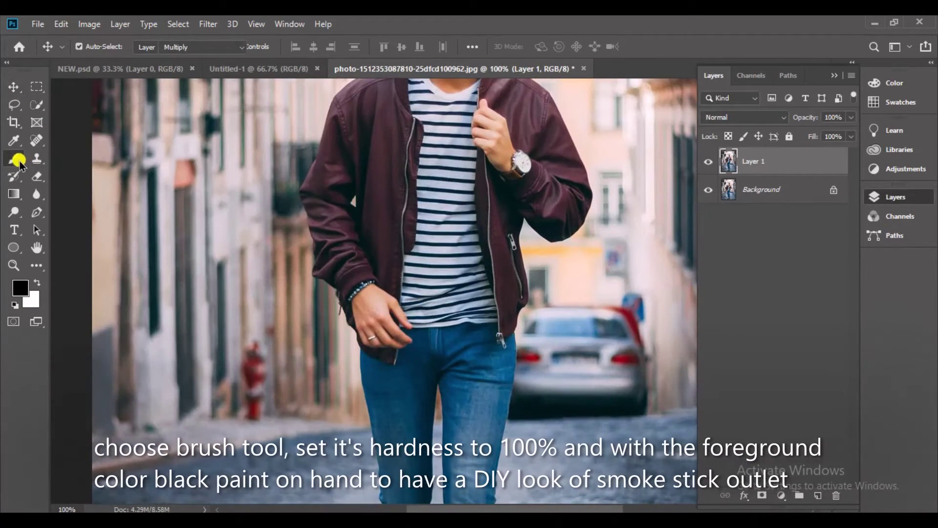
Paint a hard black size-70 dot on the man's hand, Layer 1 at 70% opacity
click(16, 159)
click(100, 47)
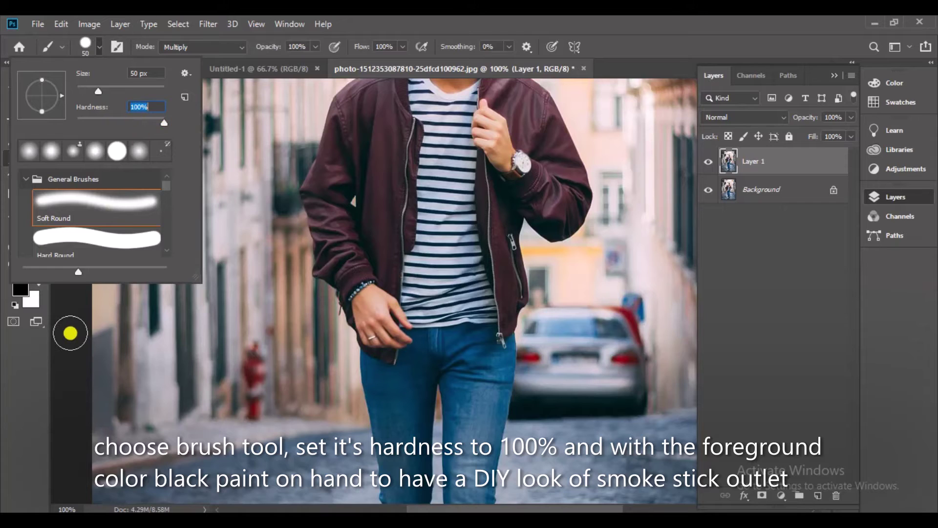
key(Return)
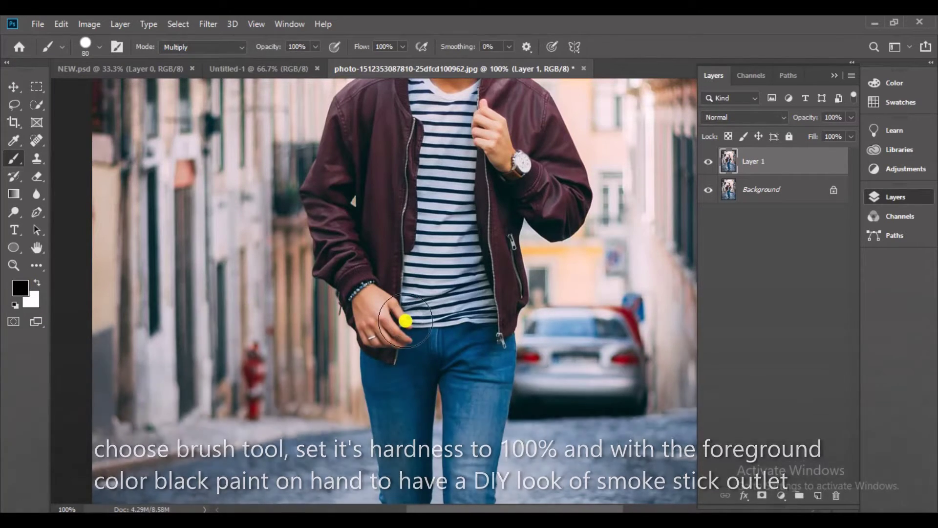
key(bracketright)
key(bracketright)
click(406, 321)
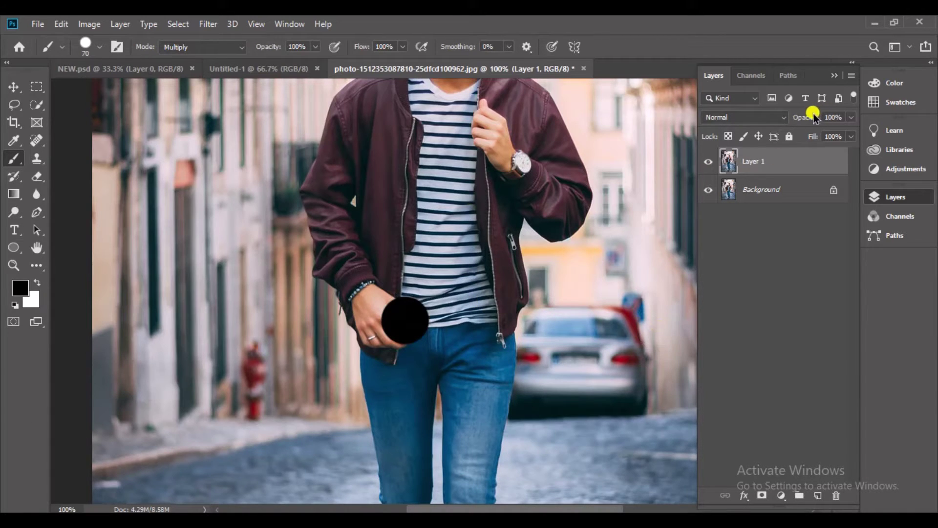
drag(812, 118, 798, 118)
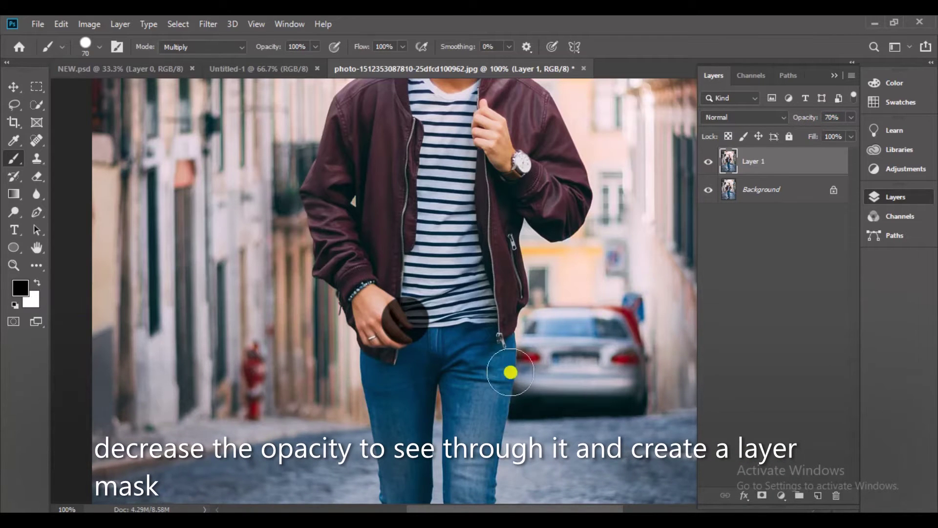
Mask Layer 1 and paint out the black dot where it covers the fingers
click(764, 495)
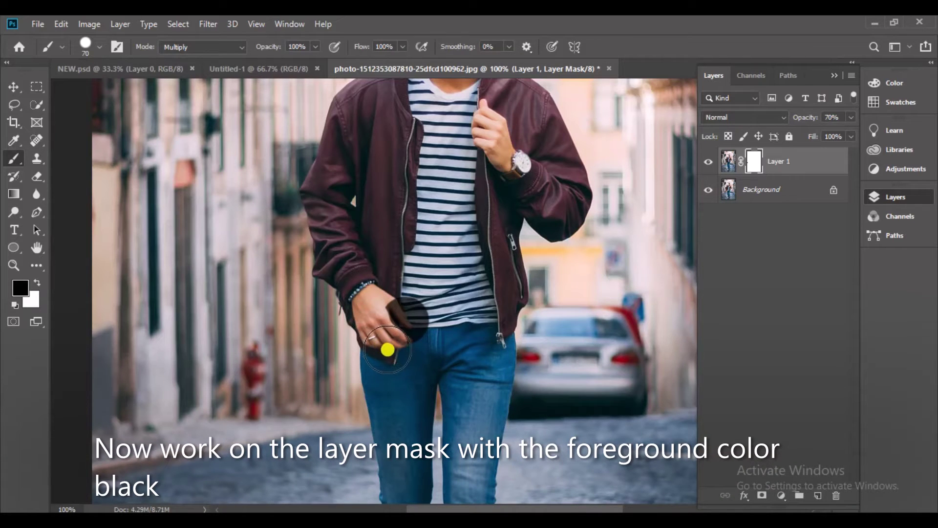
drag(387, 349, 374, 338)
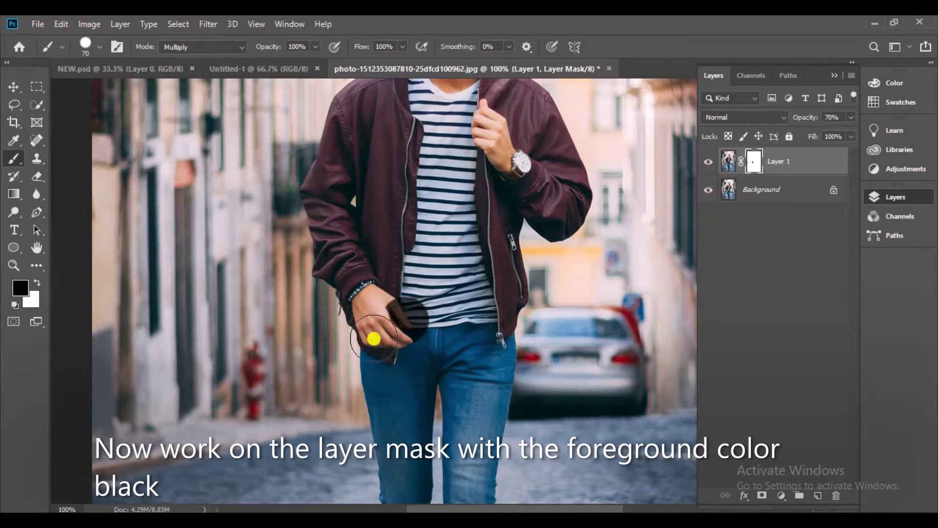
key(ctrl+plus)
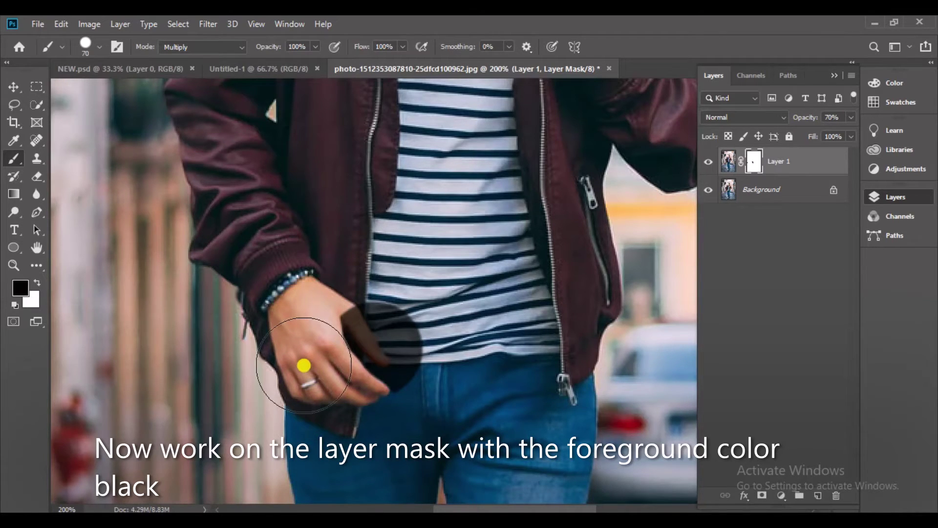
key(ctrl+0)
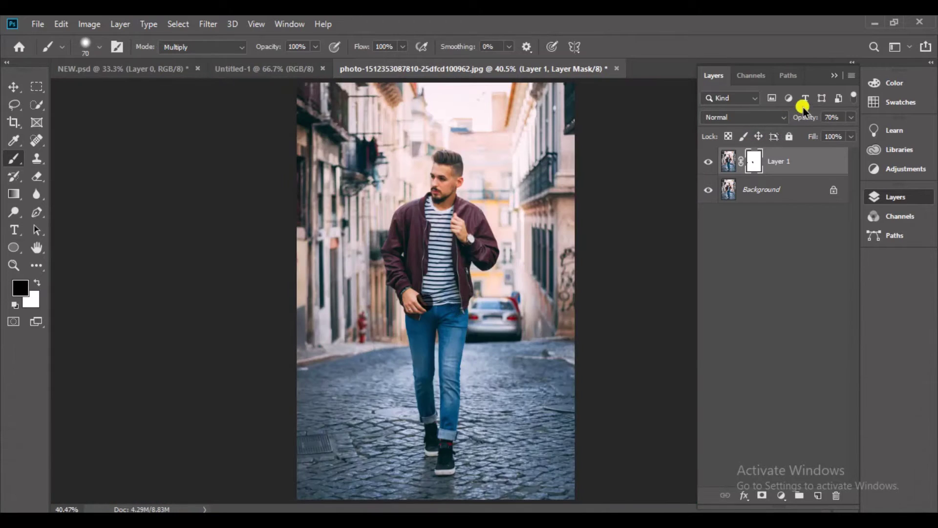
Restore Layer 1 to 100% opacity, soften the brush to about 32% hardness, and place the red smoke image
click(590, 312)
click(99, 48)
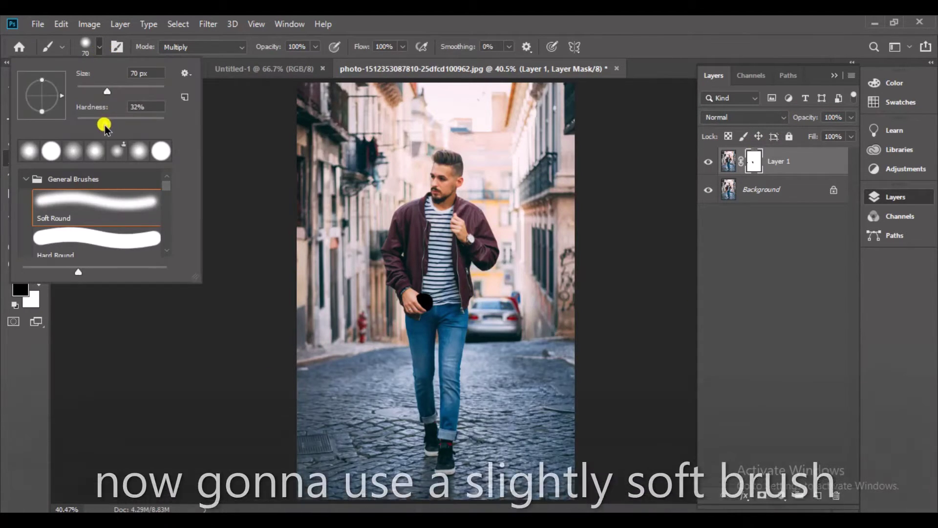
click(230, 351)
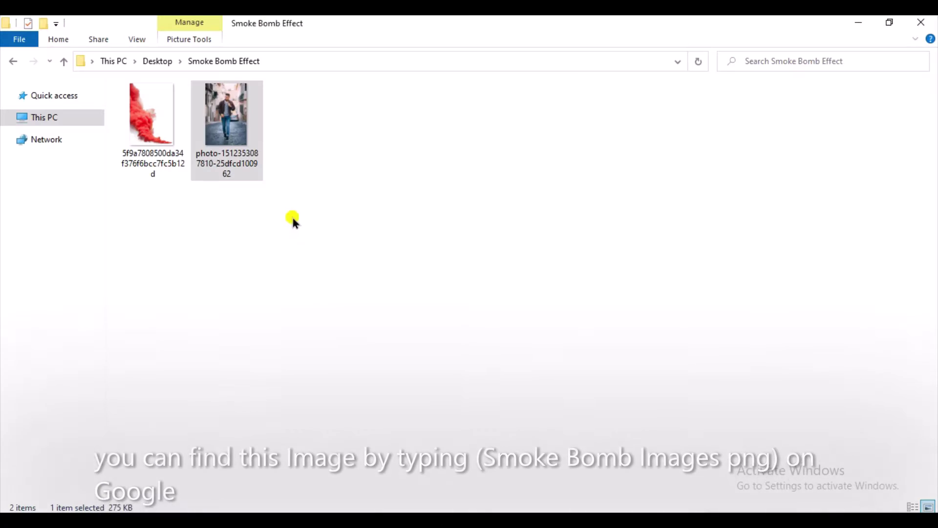
mouse_move(172, 201)
mouse_down()
mouse_move(191, 488)
mouse_move(449, 299)
mouse_up()
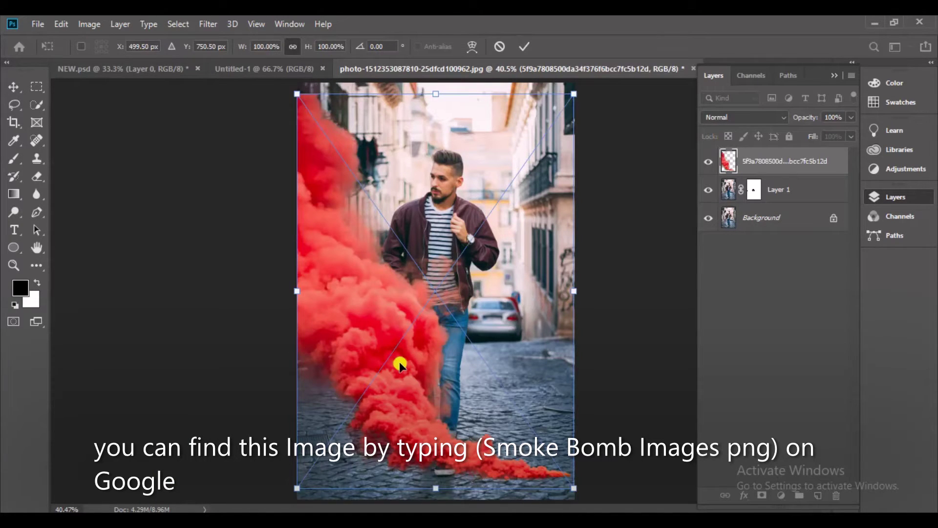
Flip the red smoke horizontally, enlarge it, and start its plume at the man's hand
right_click(400, 362)
click(474, 341)
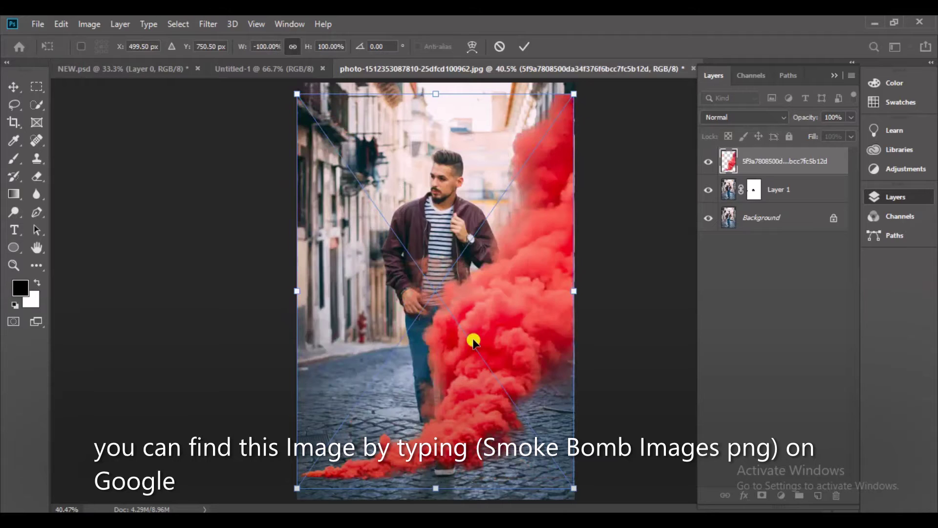
mouse_move(480, 377)
mouse_down()
mouse_move(557, 215)
mouse_move(529, 226)
mouse_up()
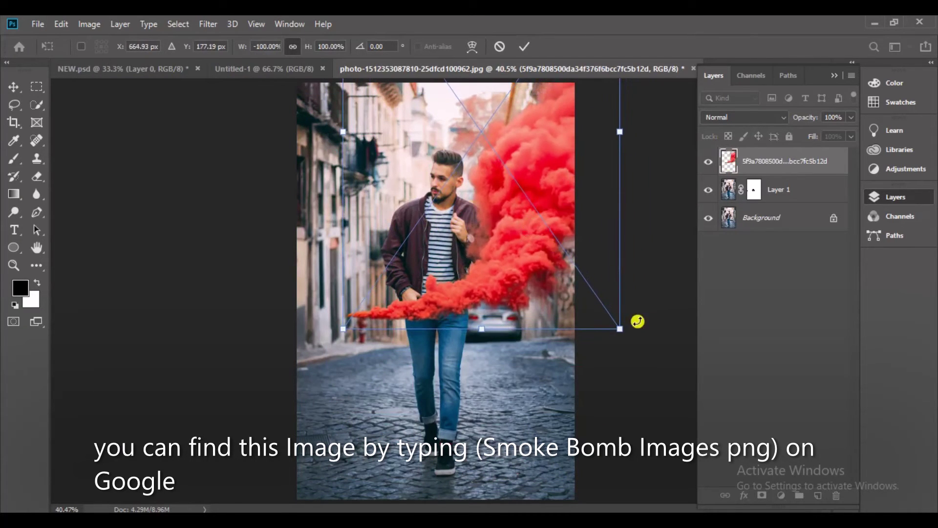
drag(614, 328, 650, 356)
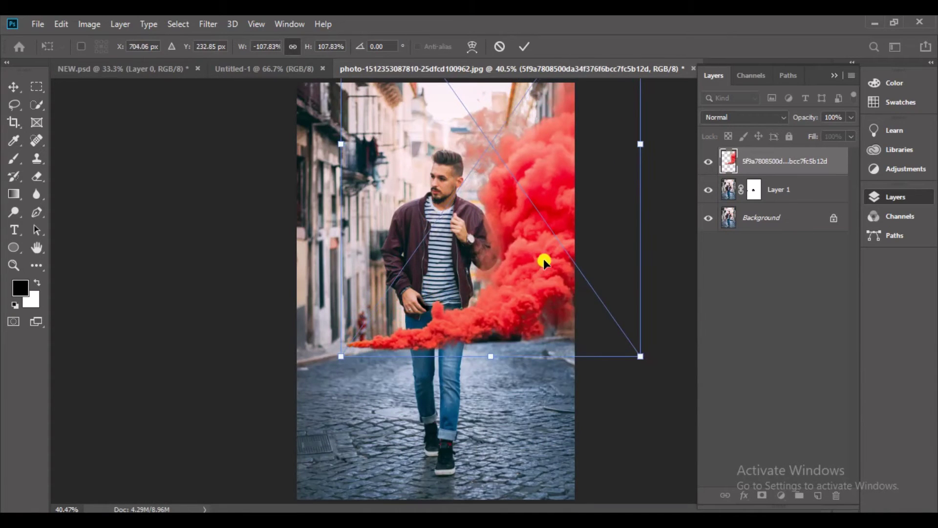
drag(542, 259, 541, 268)
drag(649, 325, 637, 320)
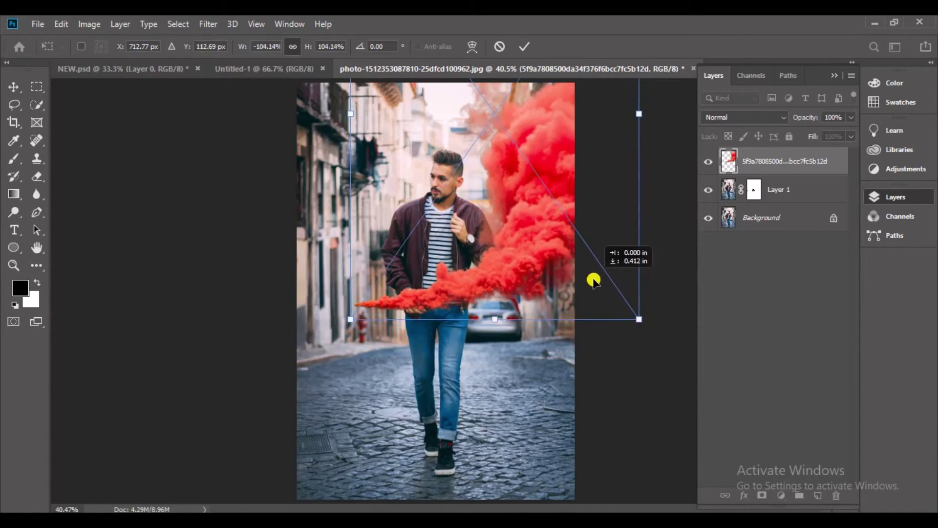
mouse_move(592, 277)
mouse_down()
mouse_move(602, 285)
mouse_move(557, 277)
mouse_up()
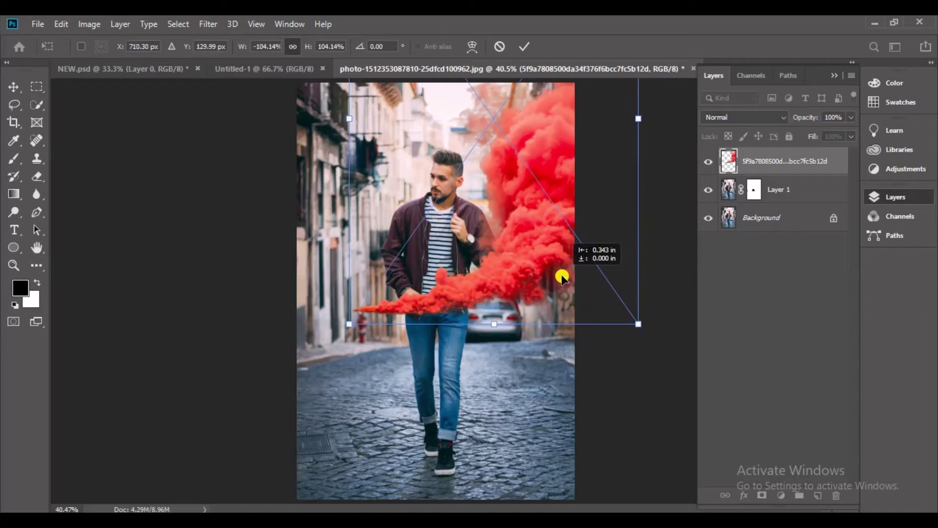
key(Return)
Add a mask to the smoke layer and lower its opacity to see the man beneath
key(b)
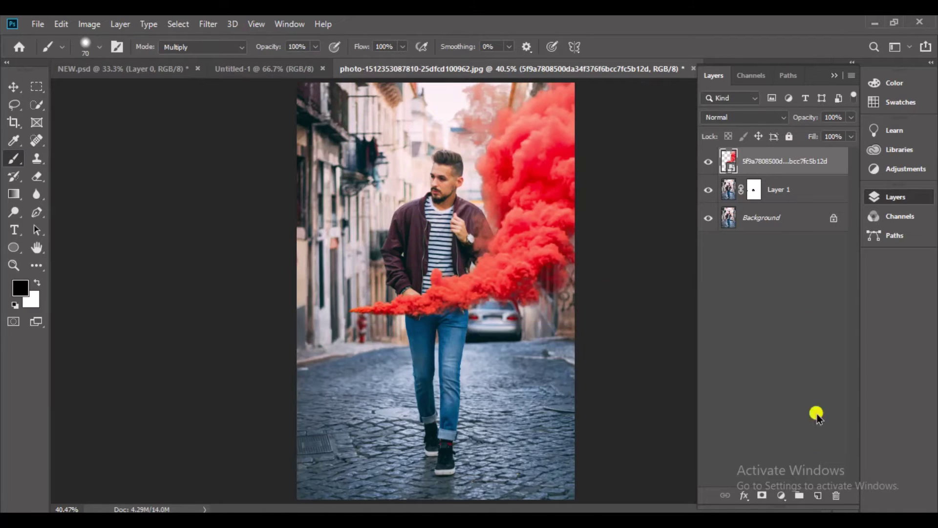
click(761, 495)
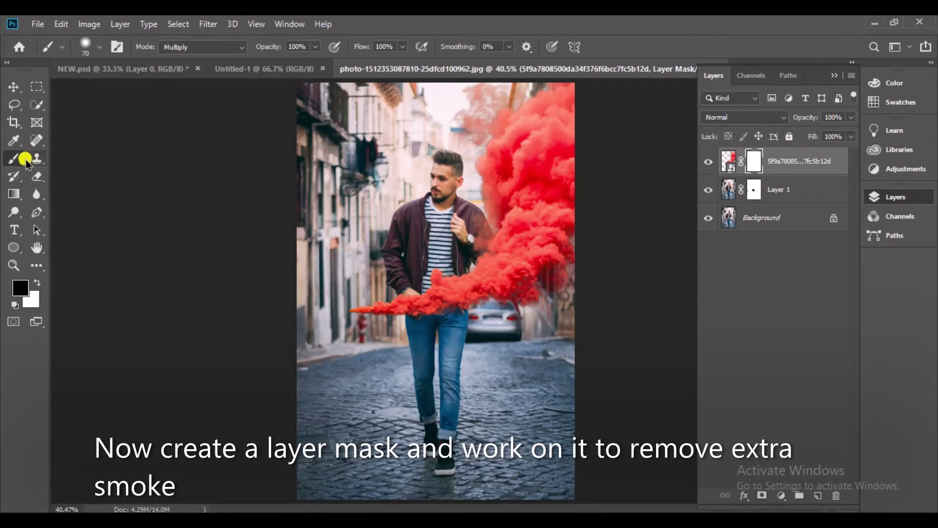
click(100, 46)
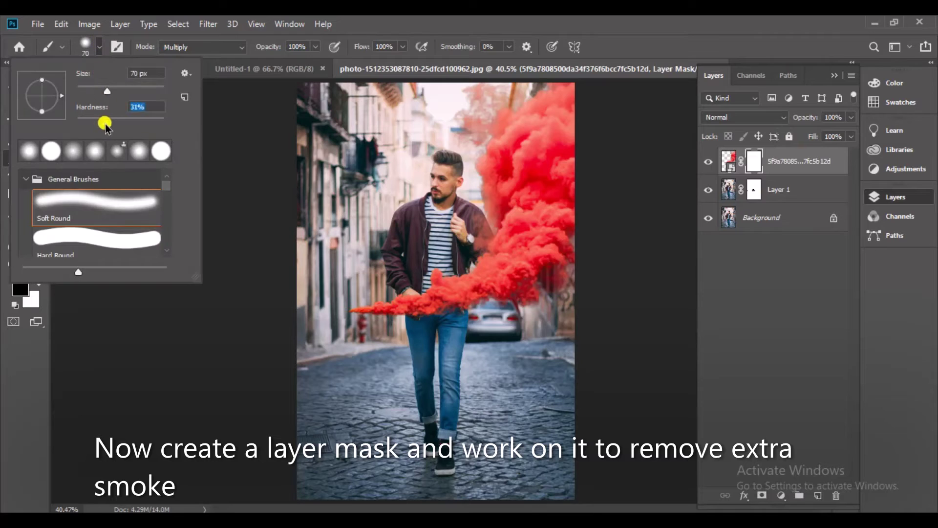
click(230, 126)
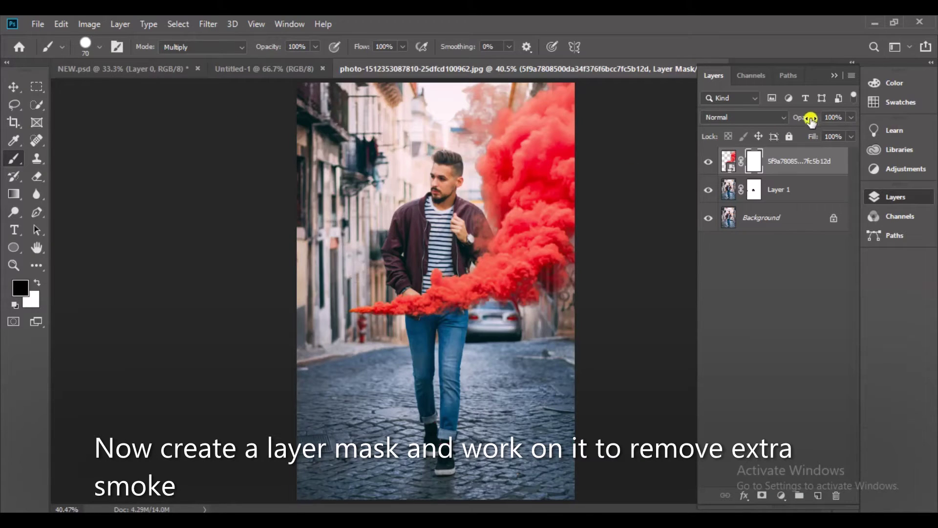
drag(809, 119, 800, 119)
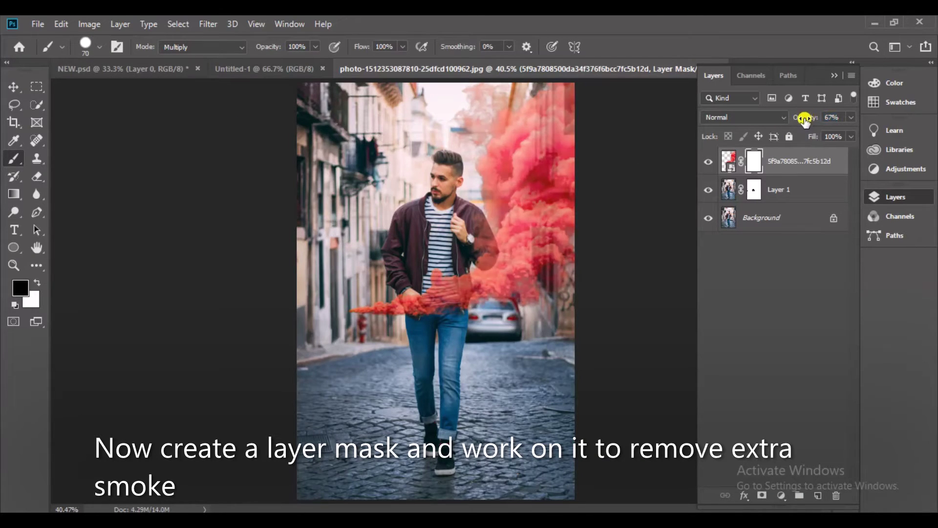
Paint out the smoke over the hand and jacket with a soft brush, then restore 100% opacity
scroll(404, 291, up, 2)
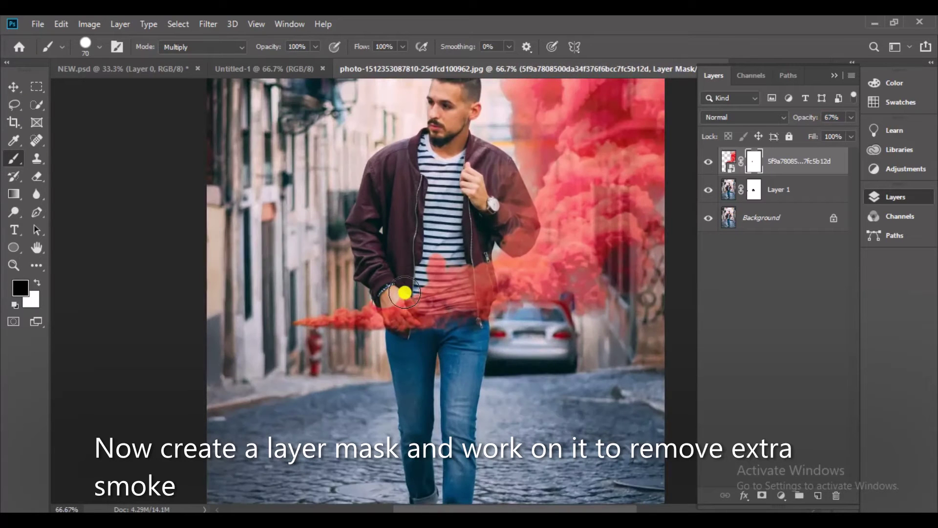
mouse_move(391, 321)
mouse_down()
mouse_move(415, 339)
mouse_move(299, 318)
mouse_move(410, 297)
mouse_move(389, 290)
mouse_move(391, 322)
mouse_move(414, 341)
mouse_up()
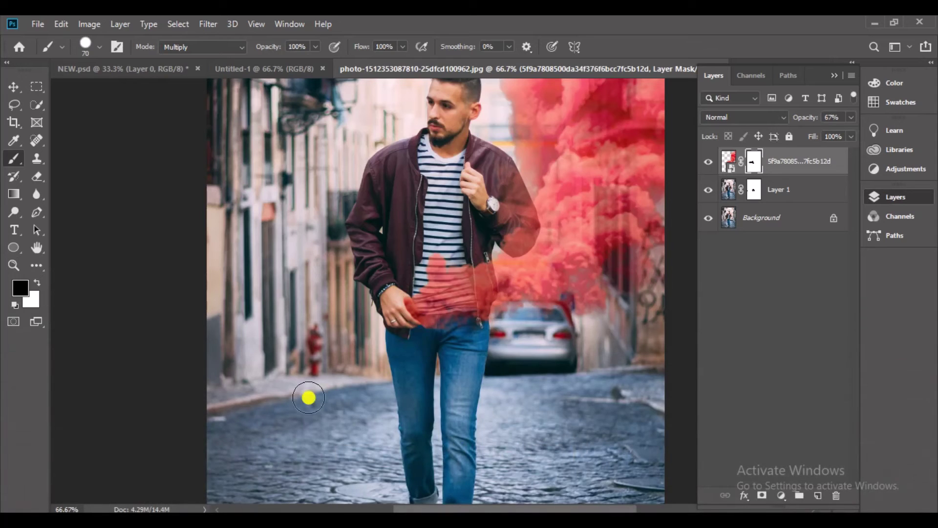
scroll(309, 398, down, 3)
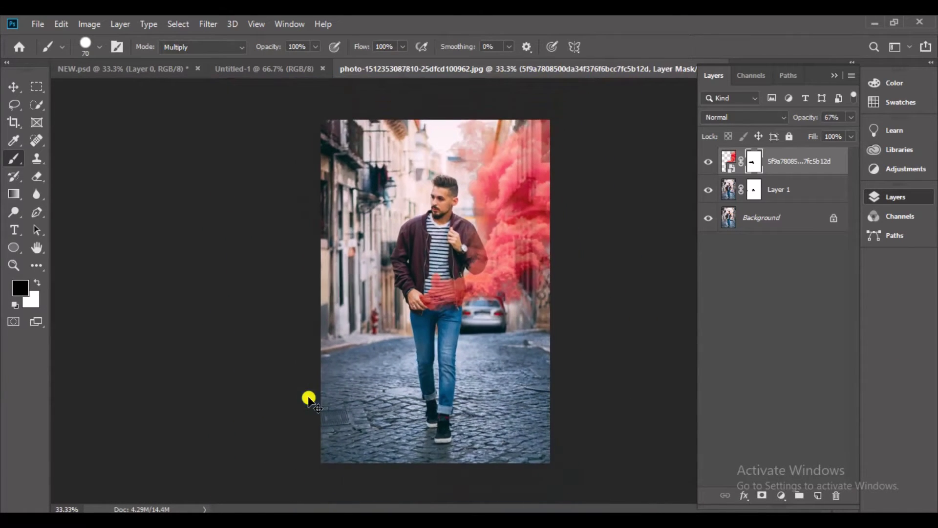
click(102, 51)
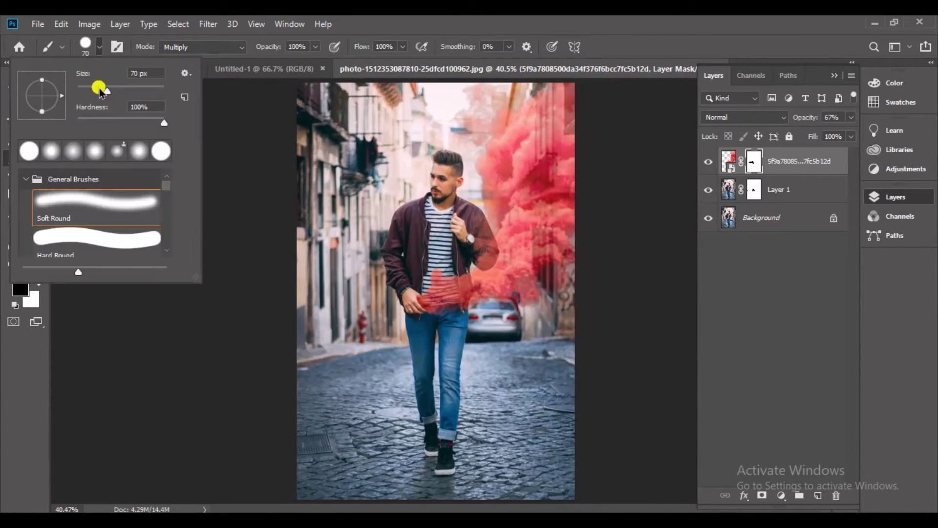
drag(120, 122, 111, 122)
click(270, 246)
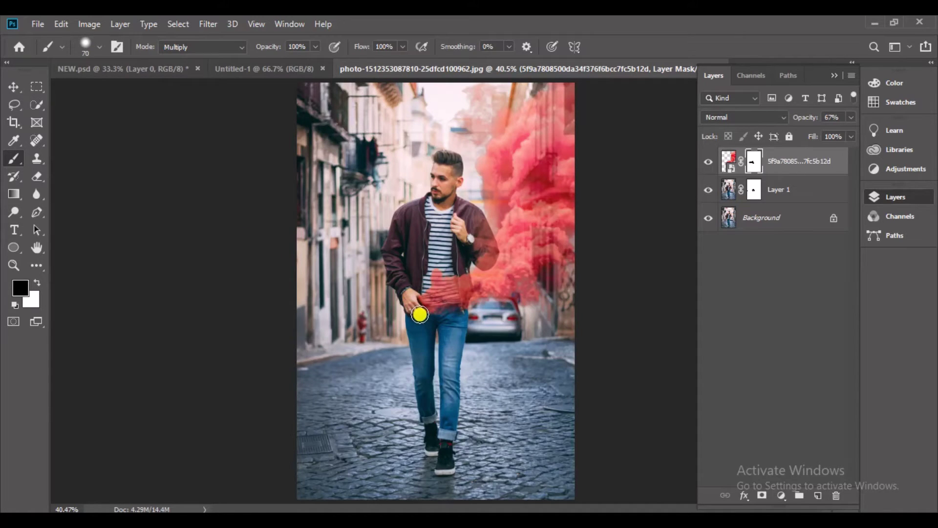
text(100)
key(Return)
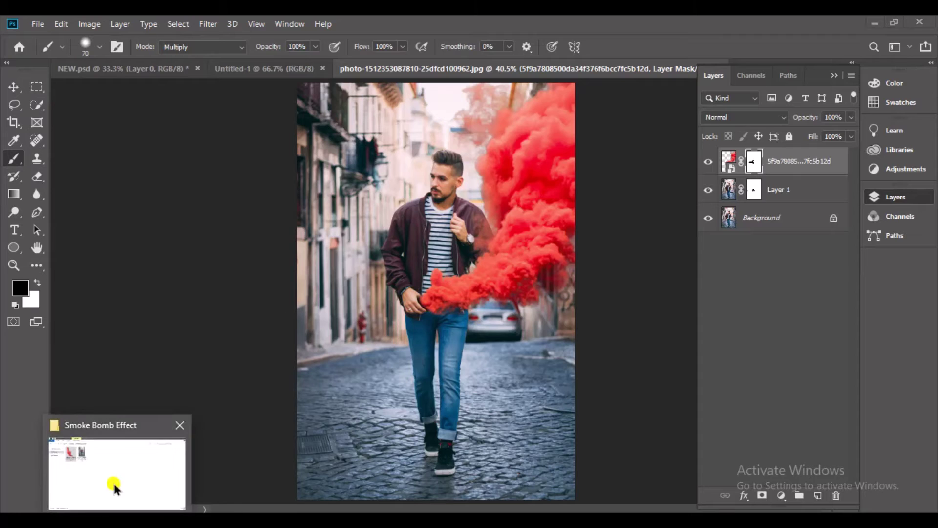
Place a second red smoke copy, flipped horizontally and rotated about 29 degrees
click(111, 485)
mouse_move(151, 115)
mouse_down()
mouse_move(193, 508)
mouse_move(530, 394)
mouse_move(561, 257)
mouse_up()
right_click(443, 411)
click(516, 389)
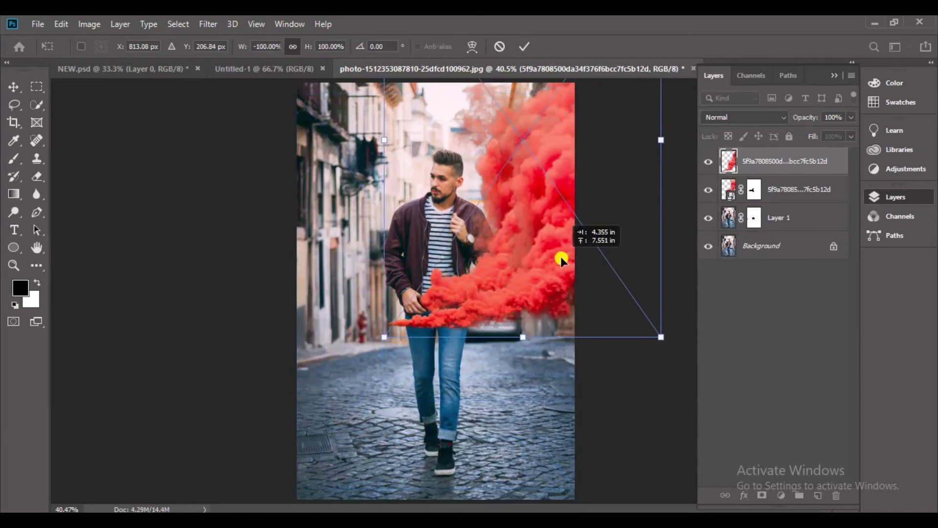
drag(662, 360, 630, 423)
drag(513, 224, 519, 266)
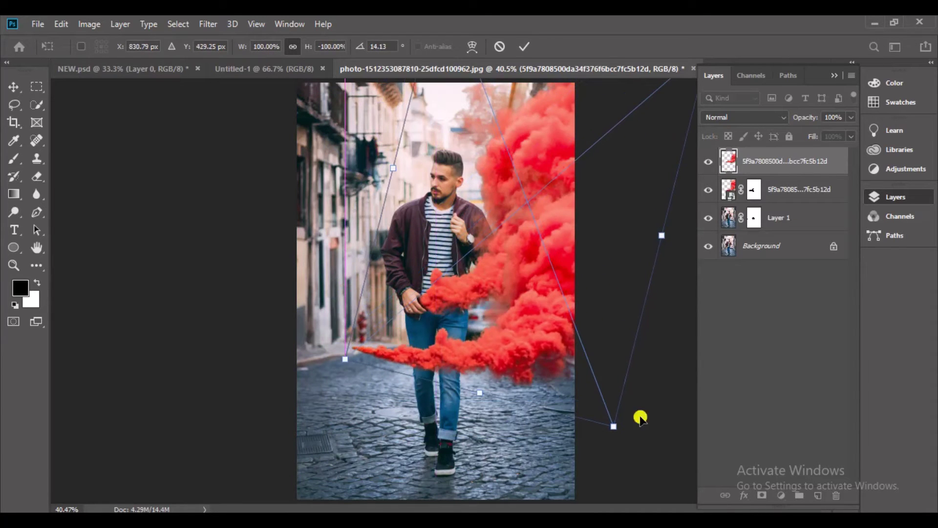
drag(640, 415, 605, 470)
drag(550, 361, 611, 259)
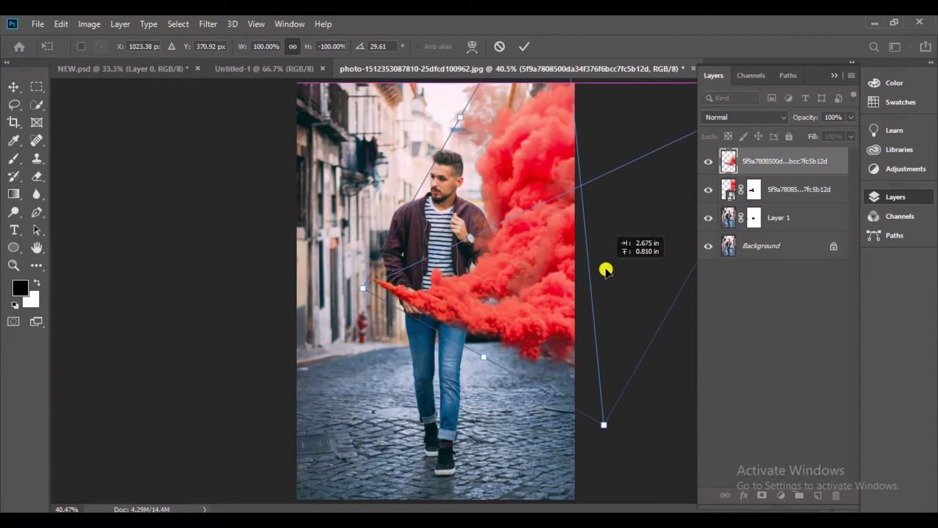
key(b)
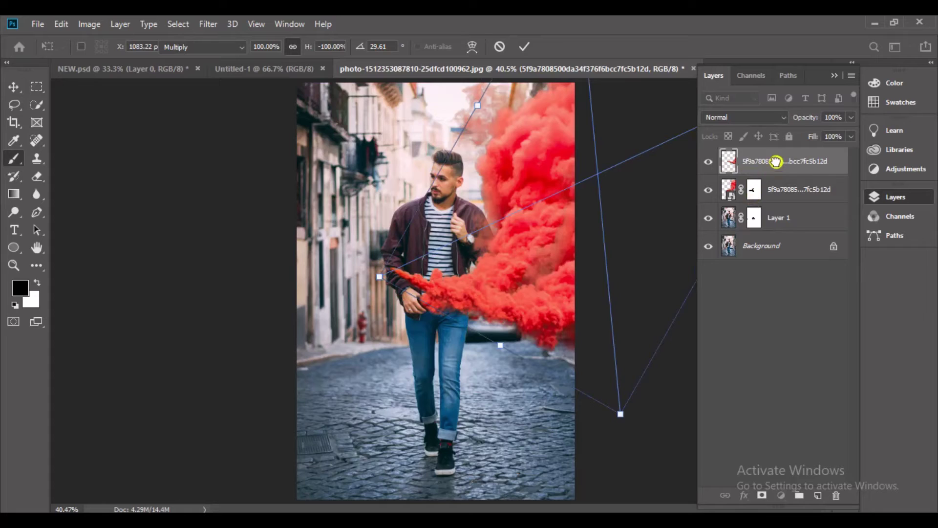
Move the masked smoke above the new copy and fine-tune the new smoke's position and angle
drag(755, 190, 775, 160)
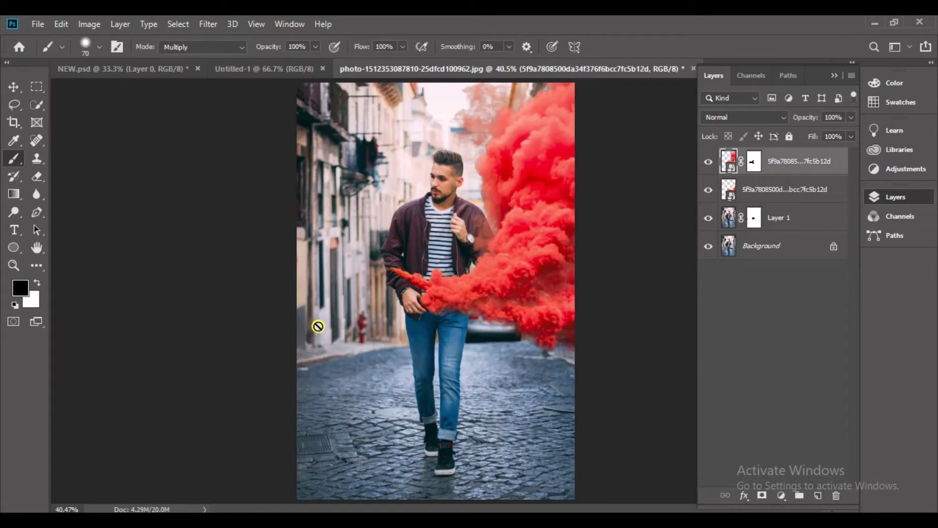
click(790, 196)
key(ctrl+t)
mouse_move(547, 326)
mouse_down()
mouse_move(556, 325)
mouse_move(546, 332)
mouse_up()
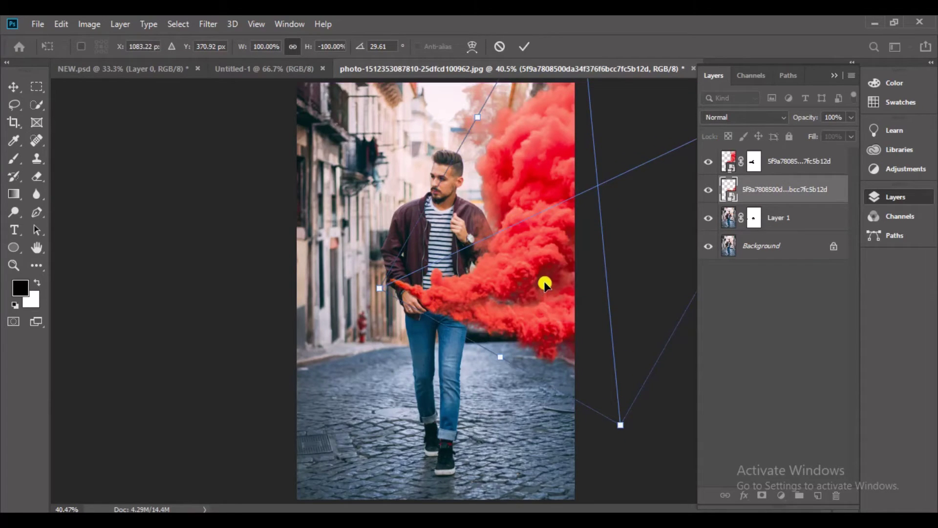
drag(629, 457, 632, 454)
mouse_move(564, 352)
mouse_down()
mouse_move(540, 320)
mouse_move(516, 330)
mouse_move(504, 320)
mouse_up()
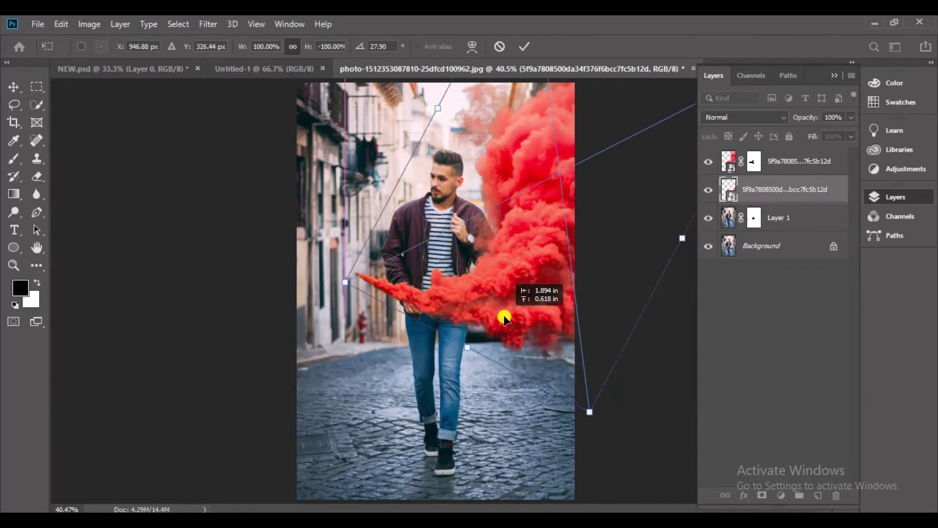
drag(586, 403, 607, 435)
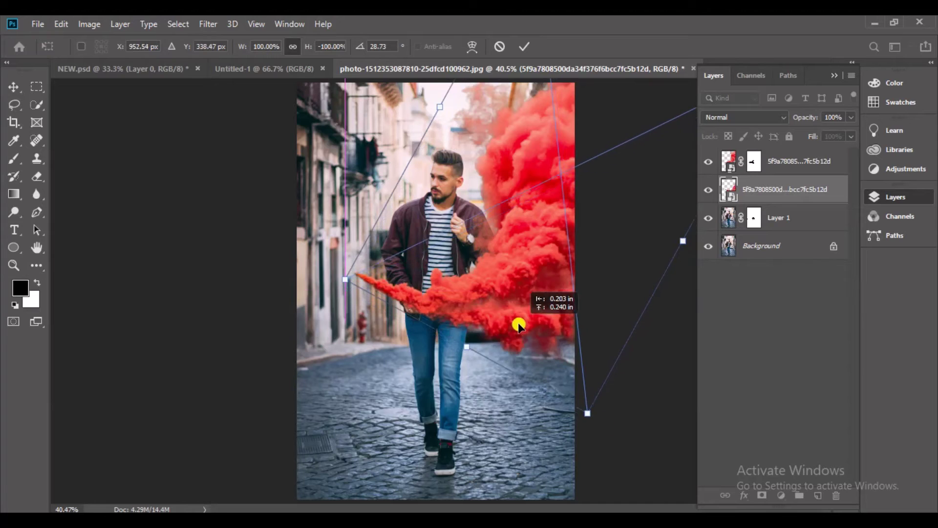
drag(517, 324, 516, 329)
key(Return)
Mask the second smoke layer, painting out its thin left tail and the smoke over the jeans
key(b)
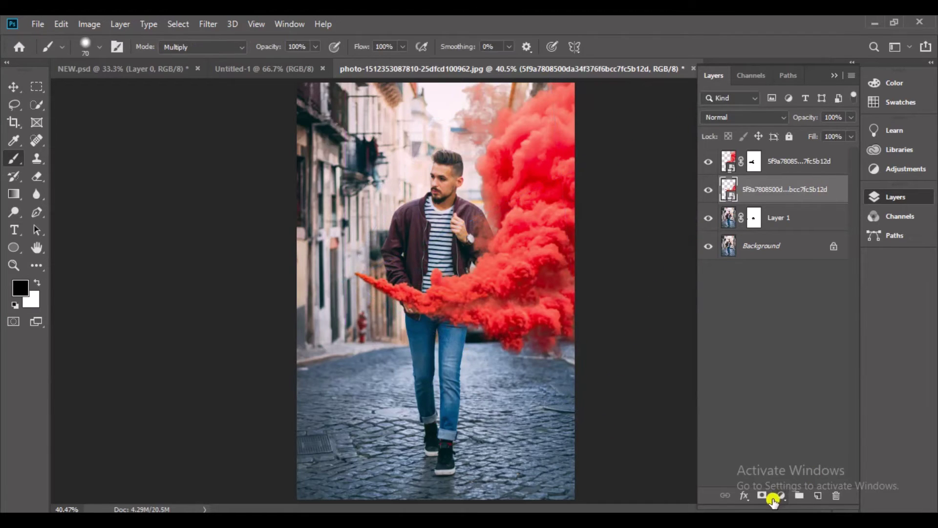
click(772, 499)
click(99, 46)
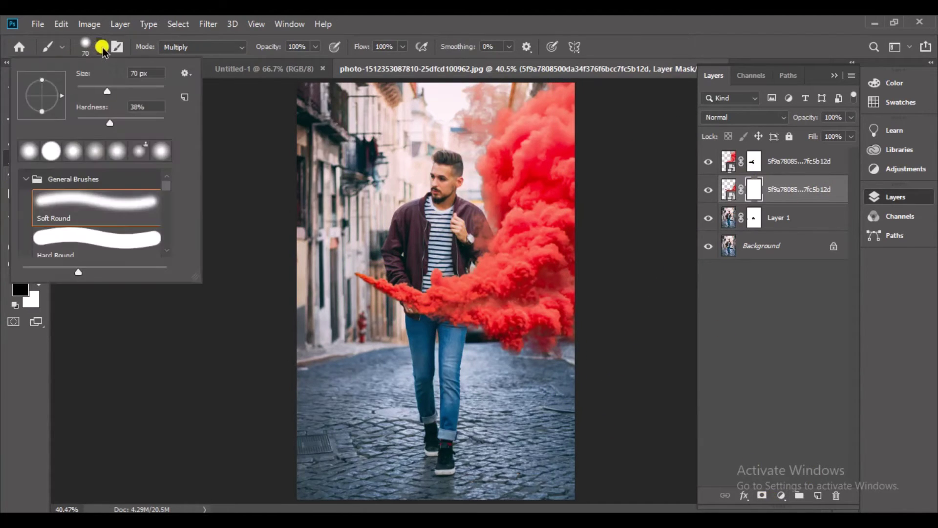
click(287, 375)
drag(360, 277, 412, 289)
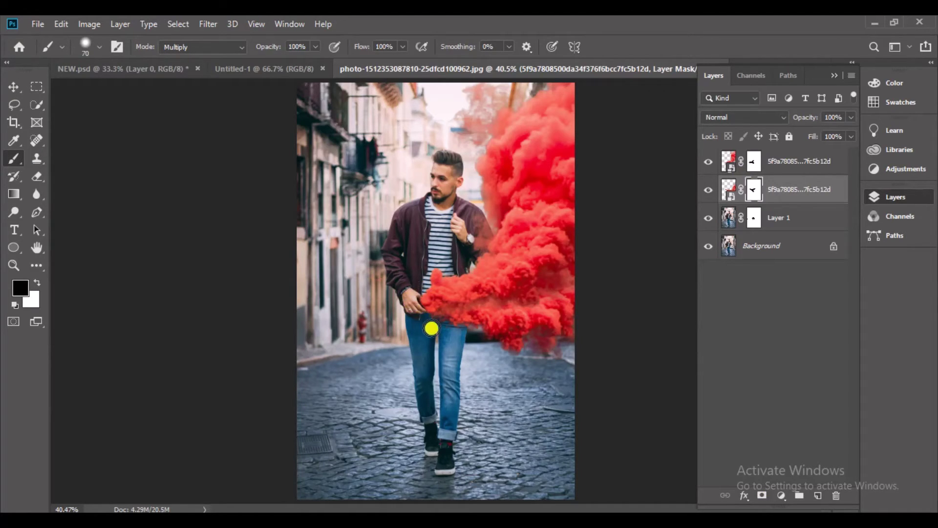
drag(427, 332, 442, 331)
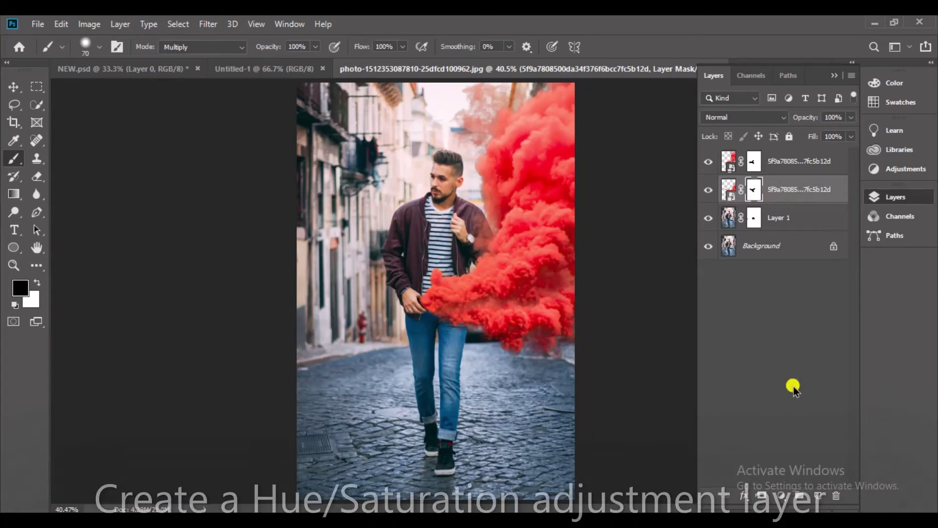
Clip a Hue/Saturation adjustment to the second smoke layer with Hue at about +38
click(781, 495)
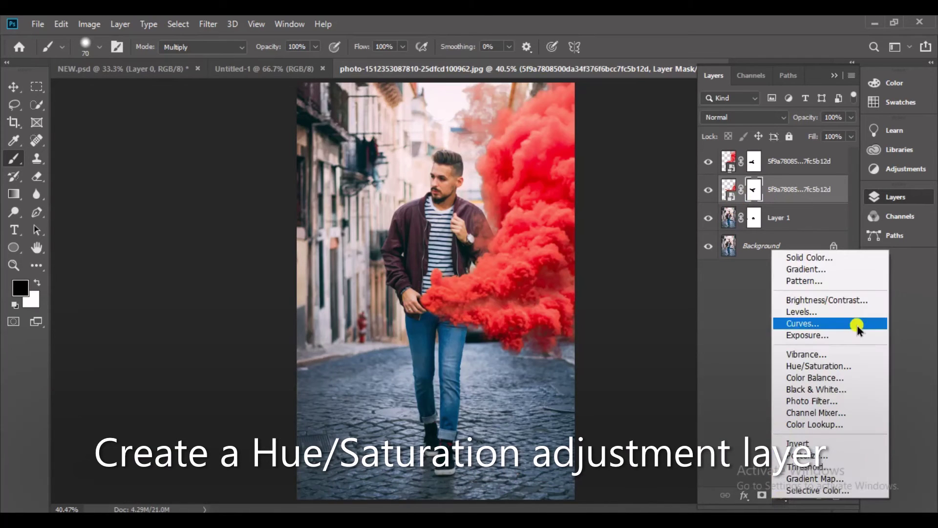
click(856, 366)
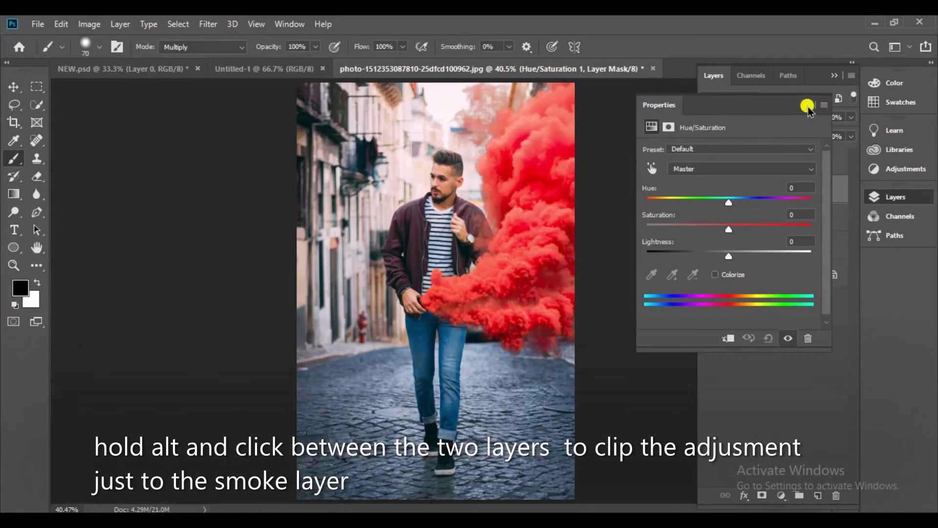
click(807, 105)
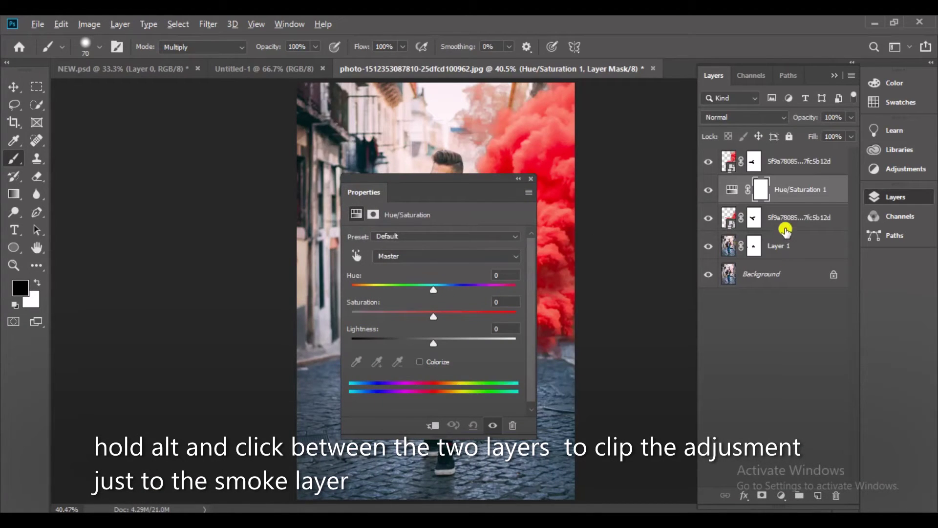
alt+click(805, 199)
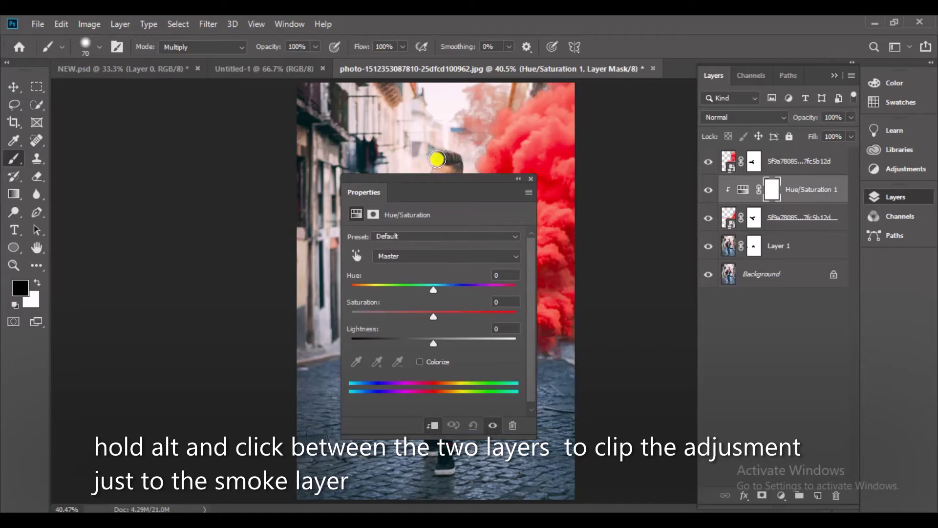
drag(423, 187, 670, 165)
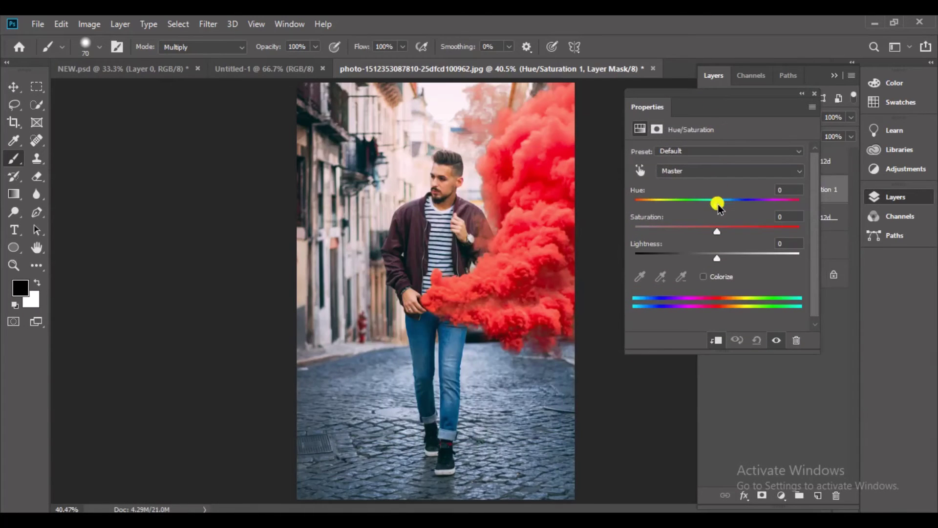
drag(737, 206, 754, 207)
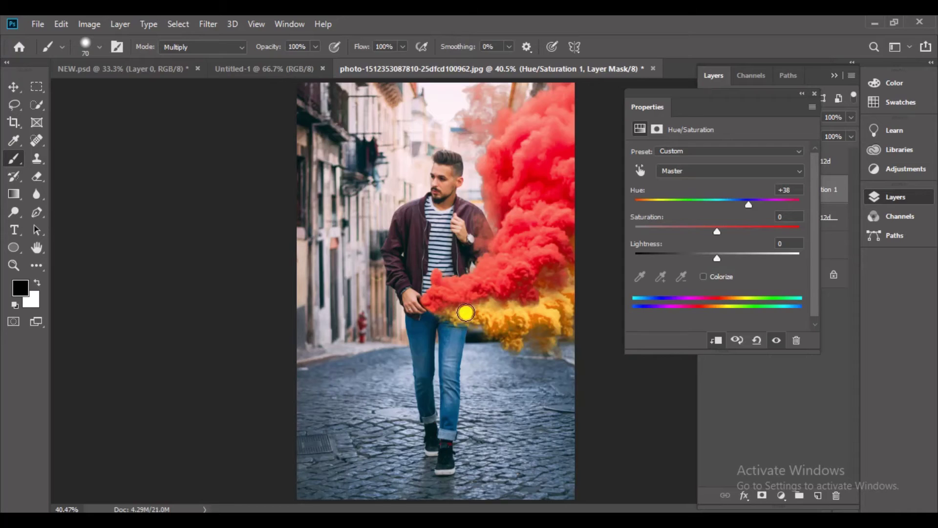
Add a Soft_Warming.look Color Lookup layer above the top smoke layer at 59% opacity
click(799, 94)
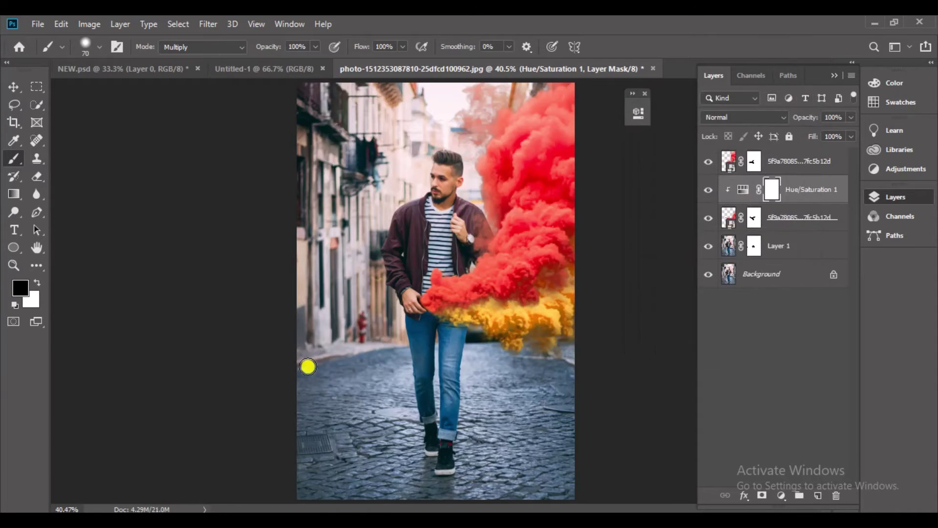
click(802, 160)
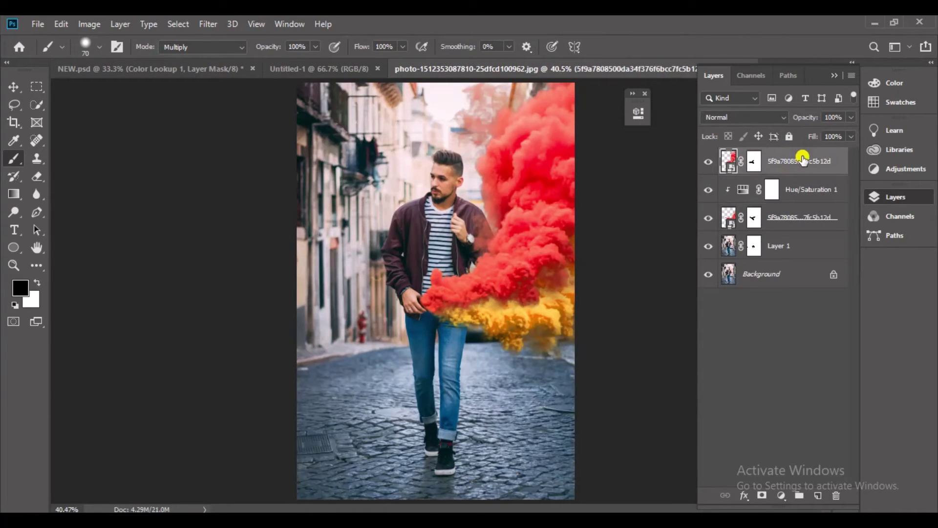
click(780, 495)
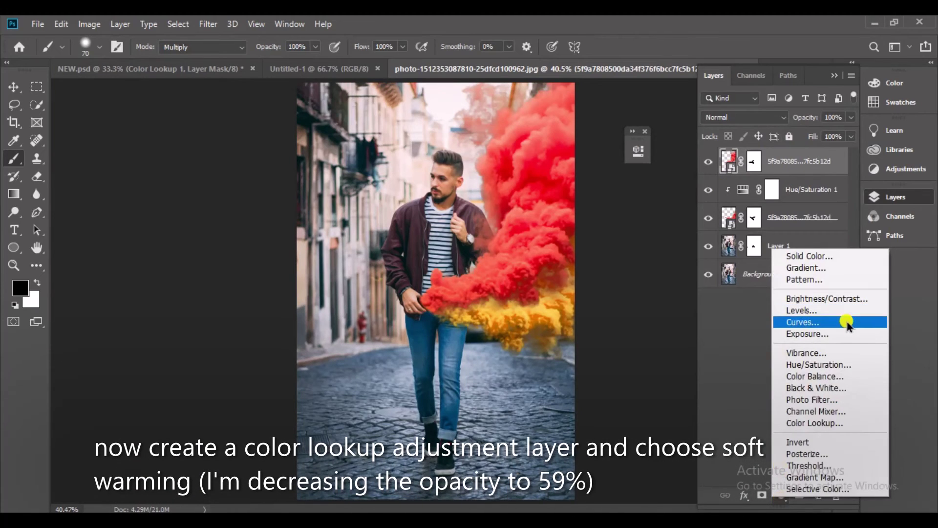
click(830, 423)
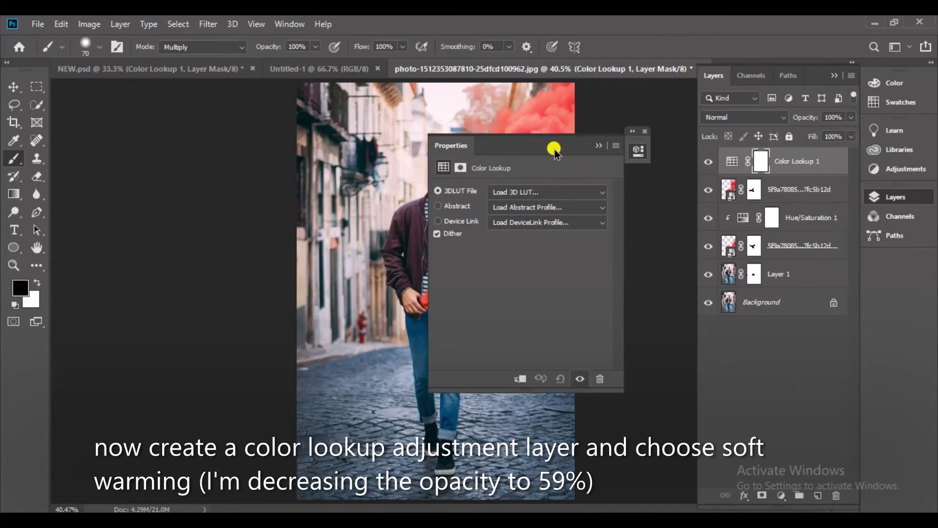
drag(552, 149, 837, 201)
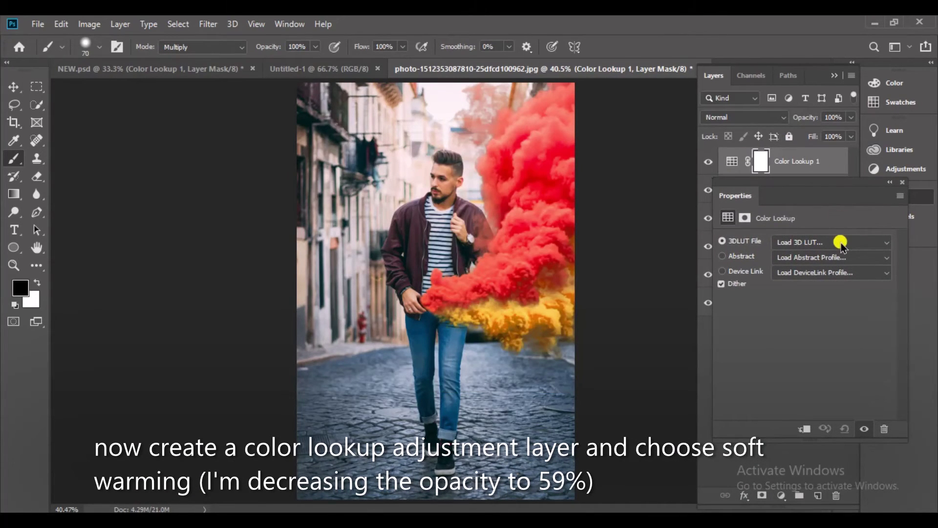
click(840, 242)
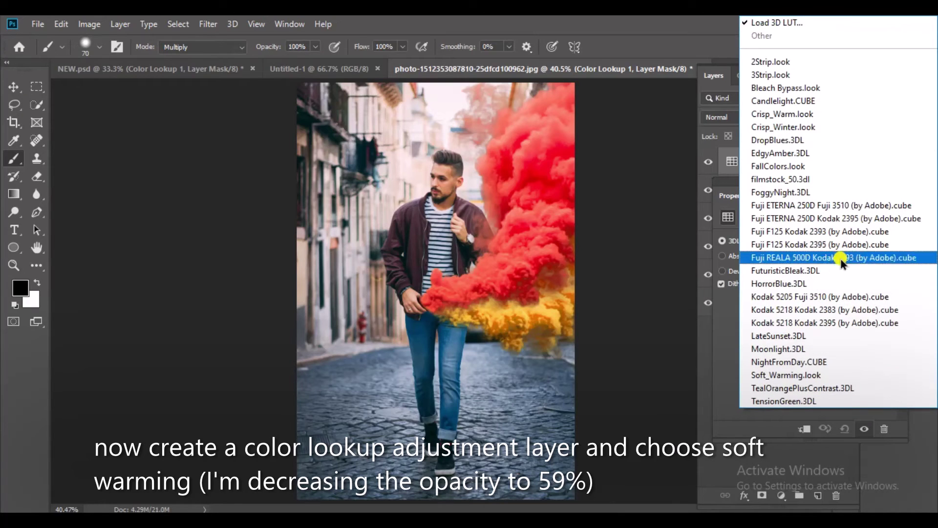
click(863, 375)
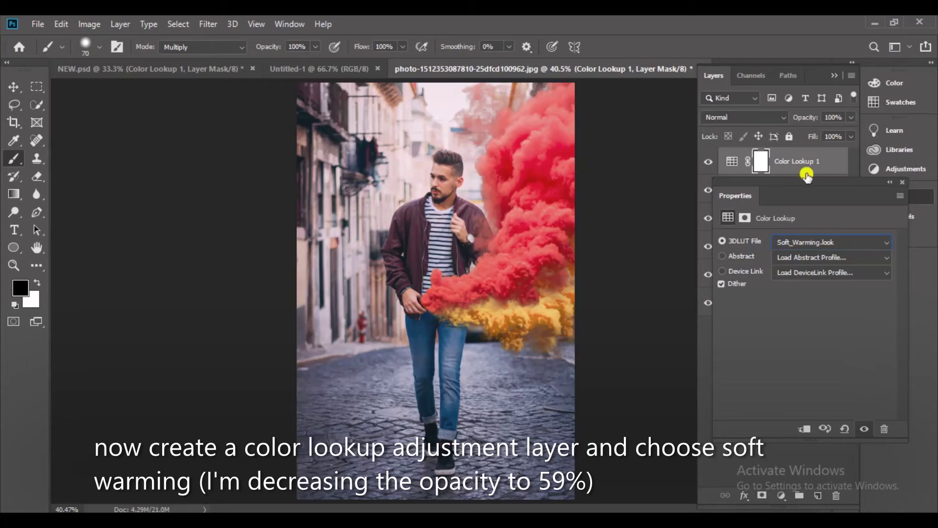
click(890, 182)
drag(822, 122, 807, 118)
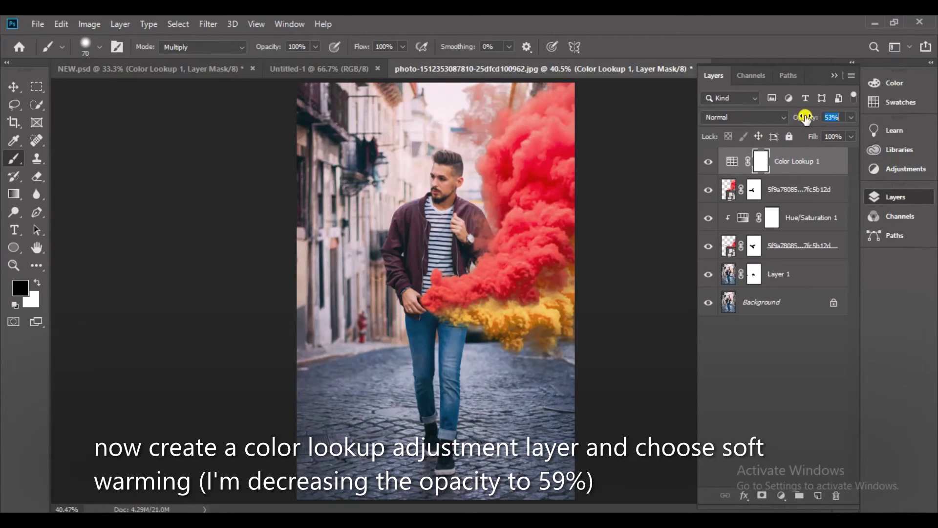
click(736, 379)
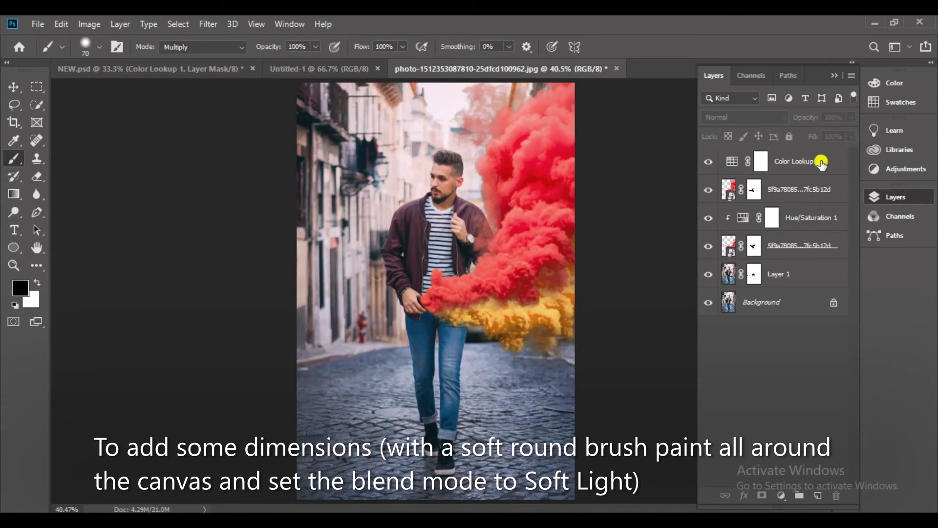
Add a new empty layer and paint black around the photo's edges with an enlarged brush
click(821, 163)
click(817, 494)
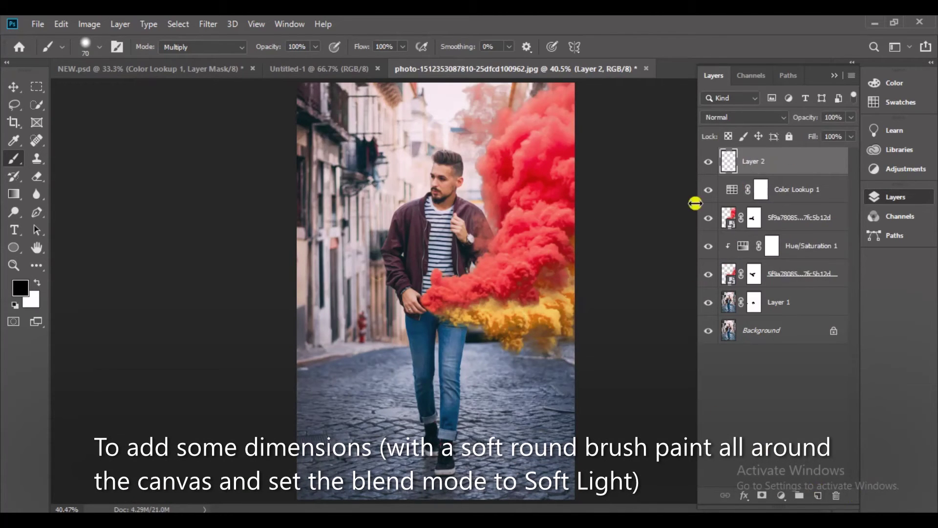
key(ctrl+minus)
key(ctrl+minus)
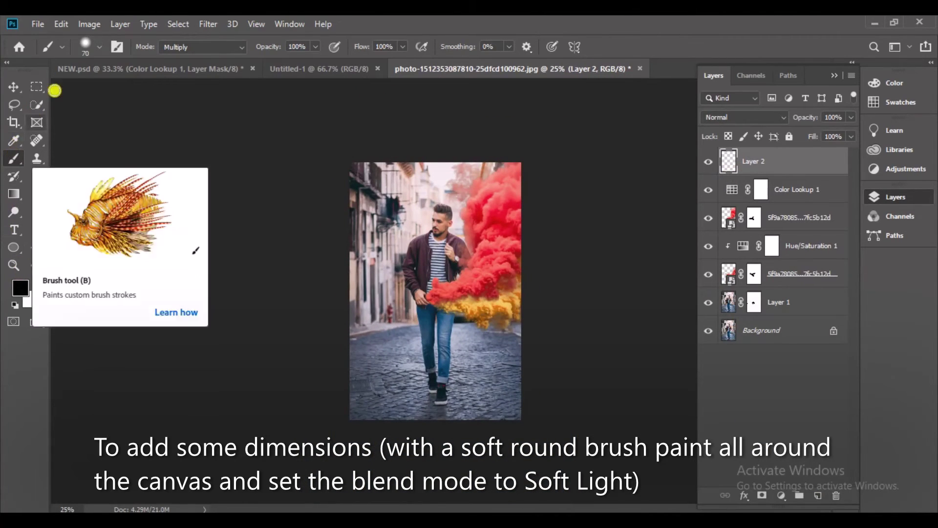
click(100, 47)
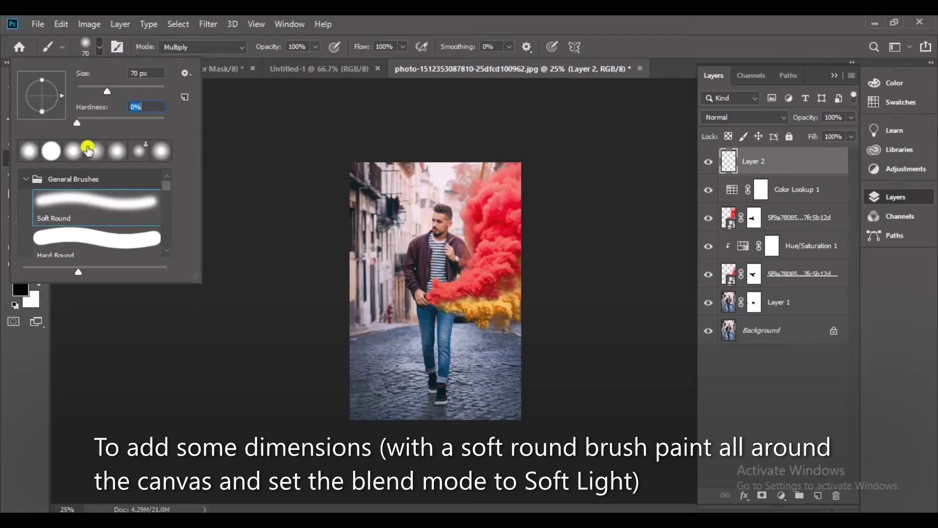
click(210, 357)
key(bracketright)
key(bracketright)
key(bracketright)
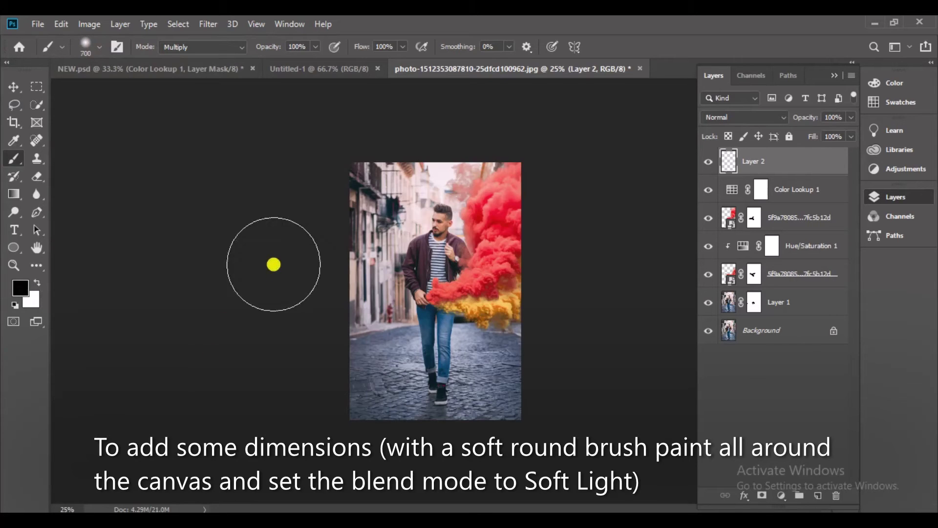
key(bracketright)
key(bracketright)
key(bracketright)
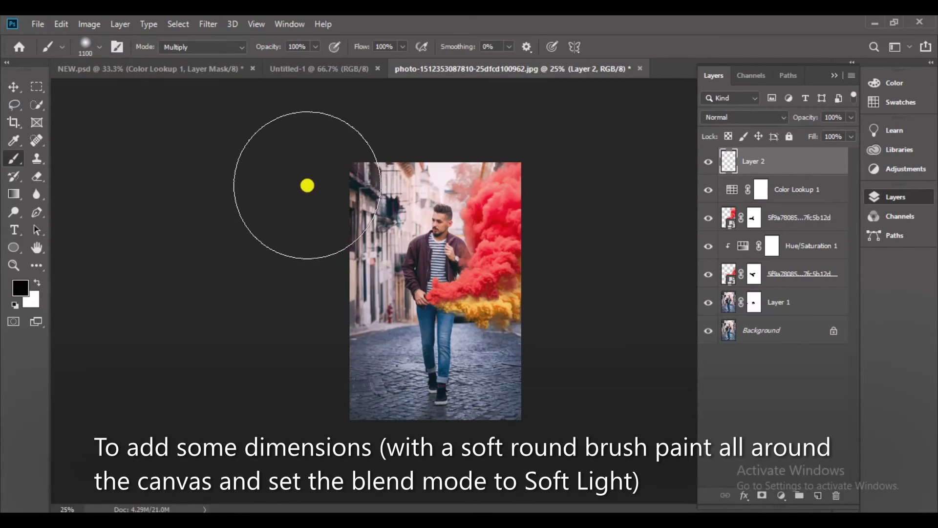
mouse_move(308, 185)
mouse_down()
mouse_move(314, 448)
mouse_move(503, 453)
mouse_move(567, 440)
mouse_move(543, 132)
mouse_move(239, 140)
mouse_up()
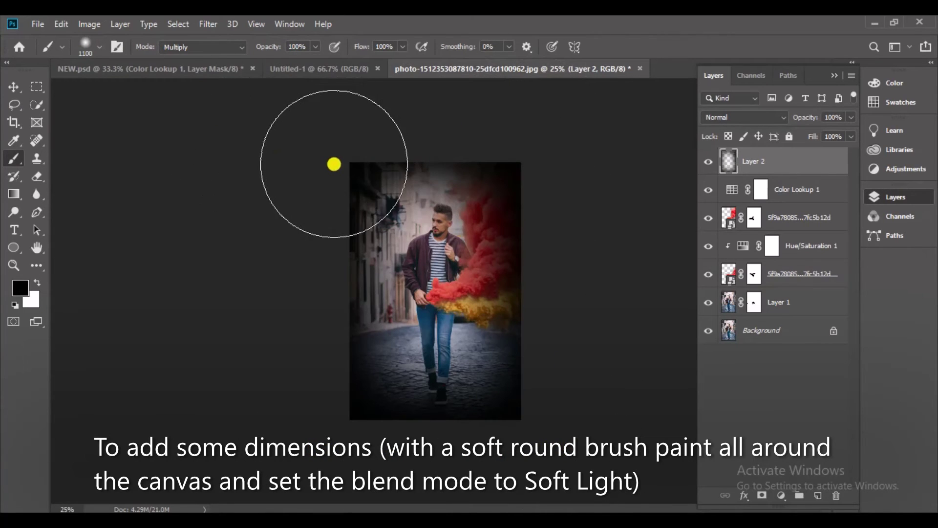
Blend the vignette layer as Soft Light and compare the image with and without it
click(761, 118)
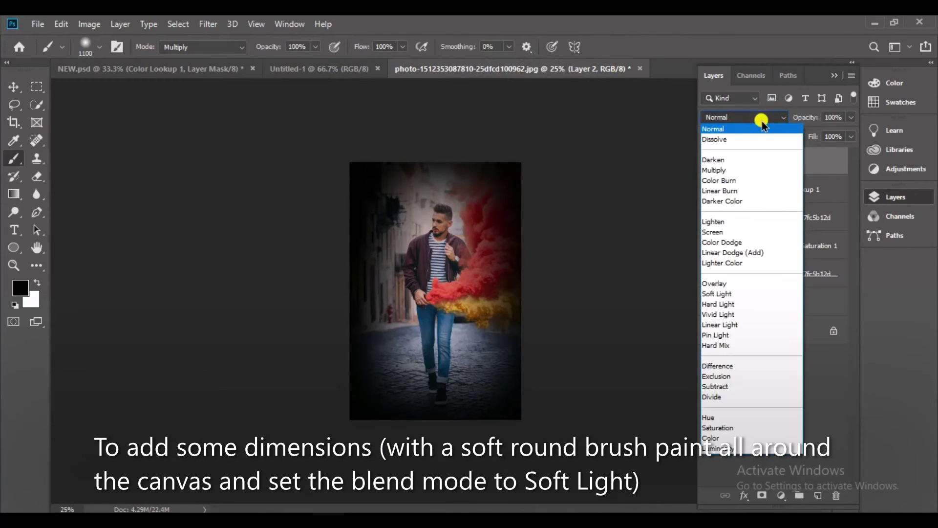
click(757, 294)
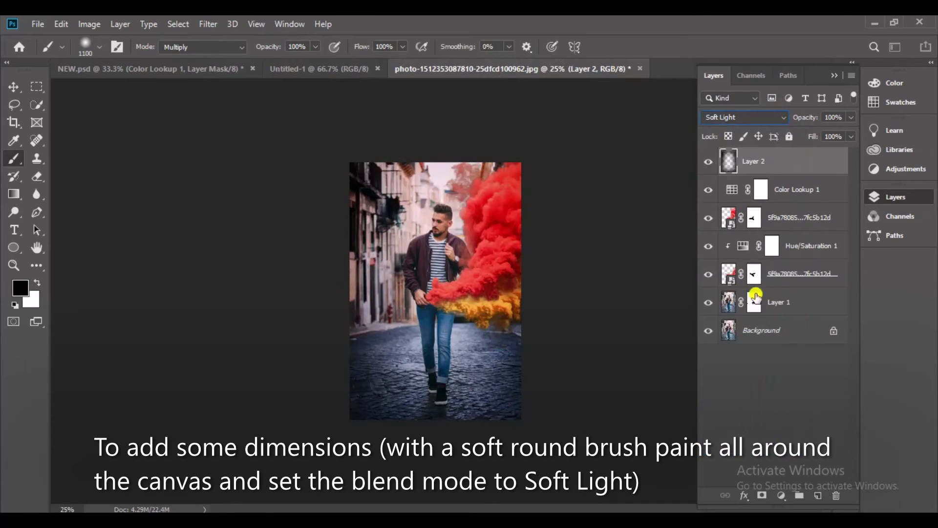
click(708, 160)
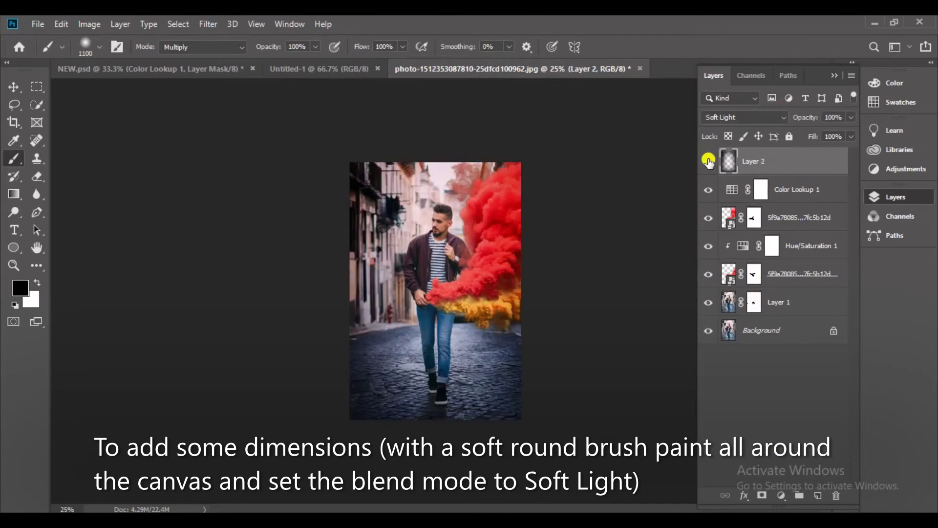
key(ctrl+plus)
key(ctrl+plus)
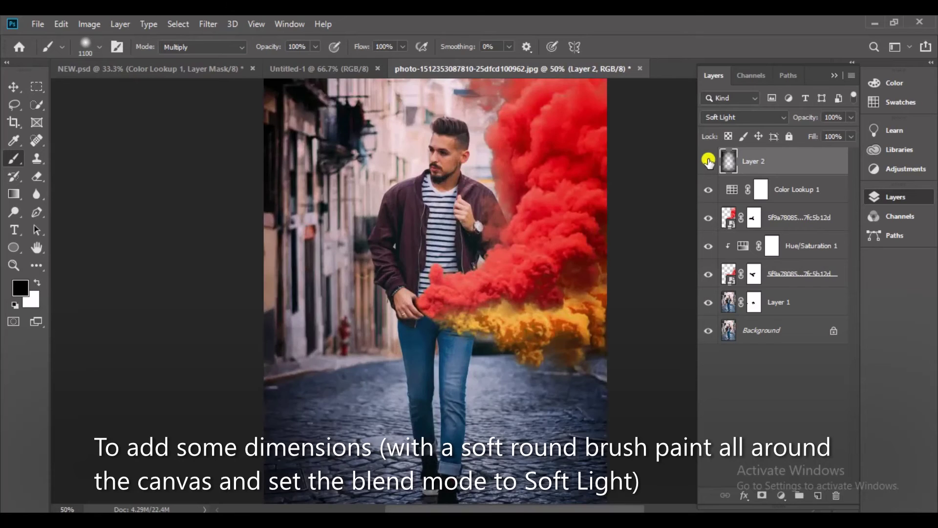
key(ctrl+0)
click(709, 160)
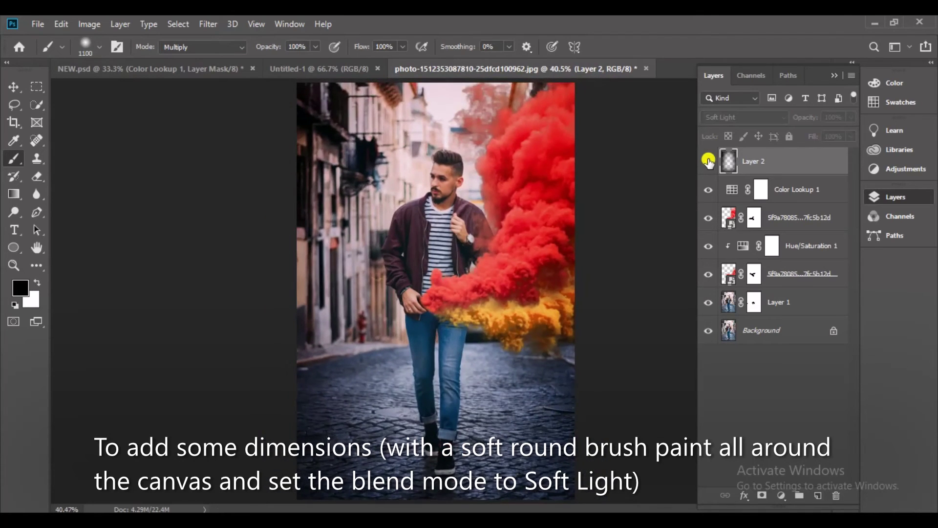
click(709, 161)
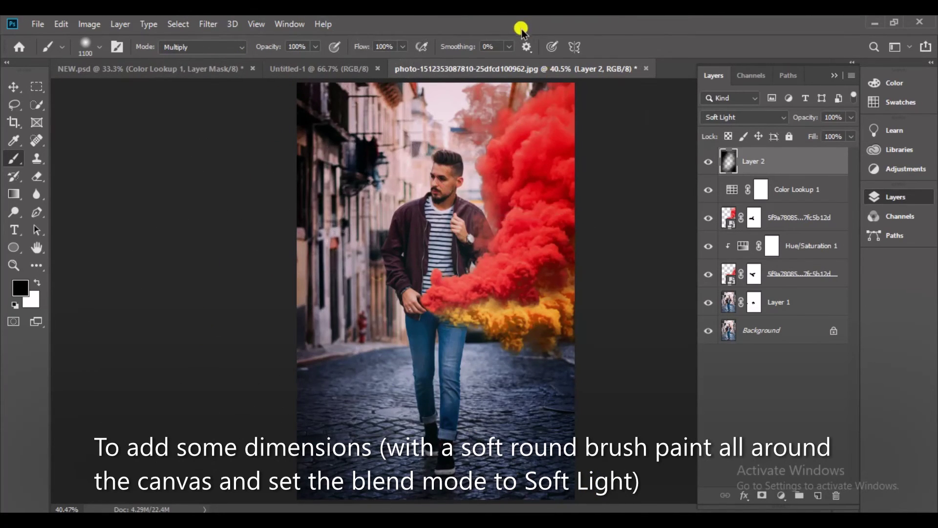
Drag the smoke image from Explorer onto the canvas as a new layer
click(13, 87)
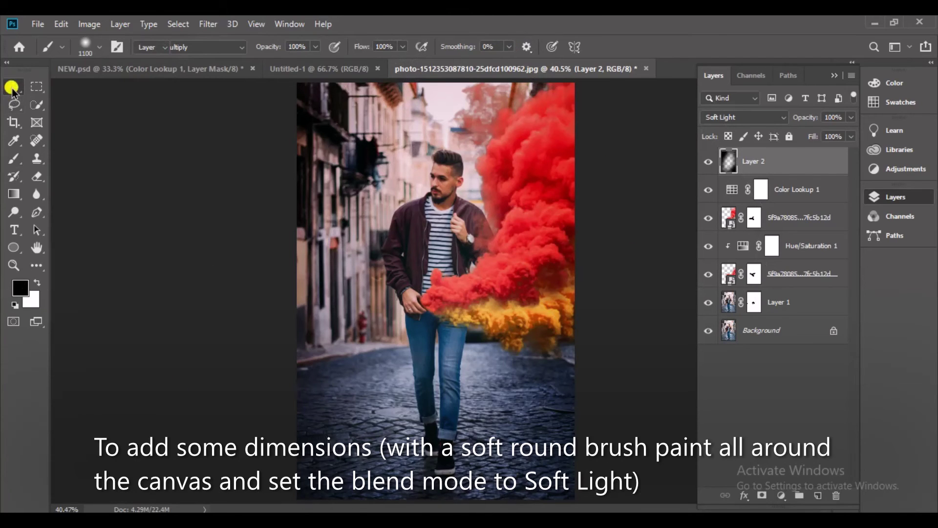
key(alt+Tab)
drag(153, 130, 478, 323)
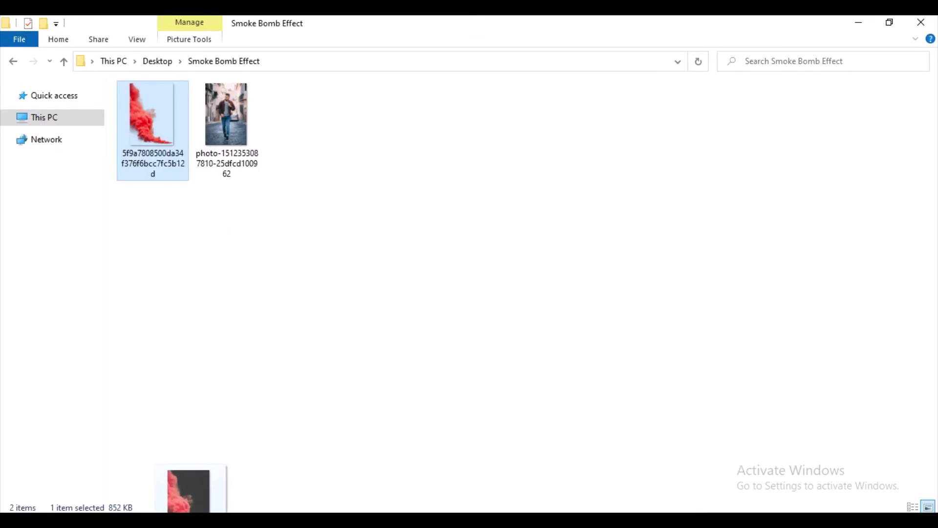
drag(579, 495, 679, 509)
Scale the new smoke cloud to about 84% and set its rotation angle to 0
key(ctrl+minus)
key(ctrl+minus)
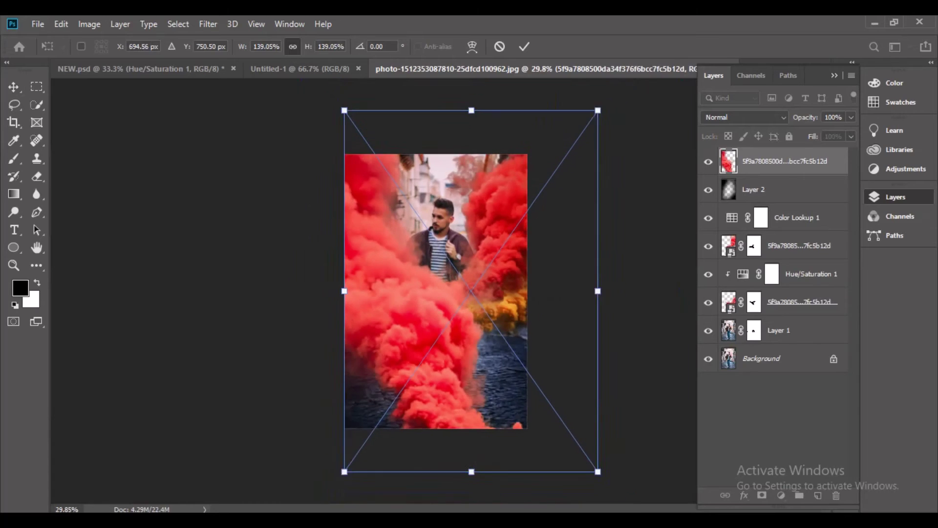
mouse_move(448, 354)
mouse_down()
mouse_move(417, 446)
mouse_move(415, 389)
mouse_move(364, 360)
mouse_move(386, 335)
mouse_move(395, 357)
mouse_up()
drag(503, 475, 427, 419)
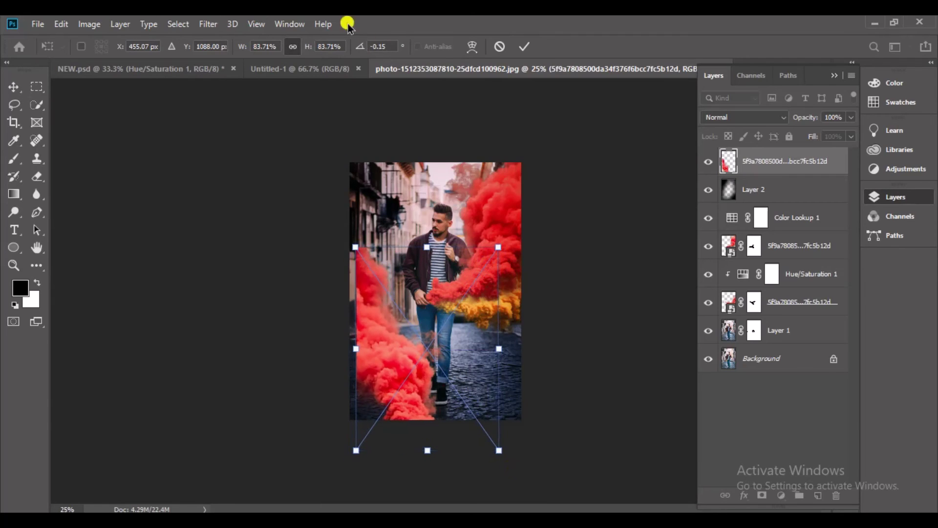
click(357, 46)
text(0)
key(Return)
Place the cloud in the lower-left corner and stack it beneath the original plume
drag(412, 348, 421, 393)
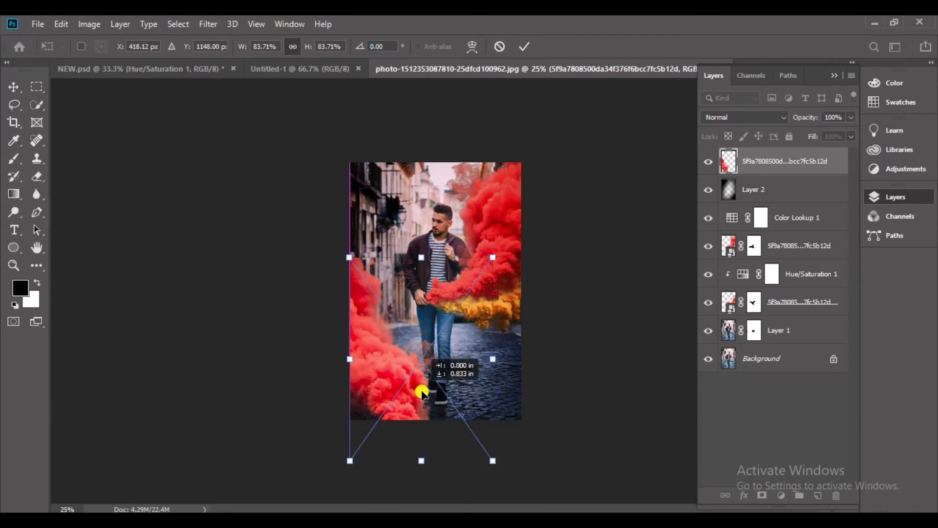
key(Return)
drag(784, 162, 788, 254)
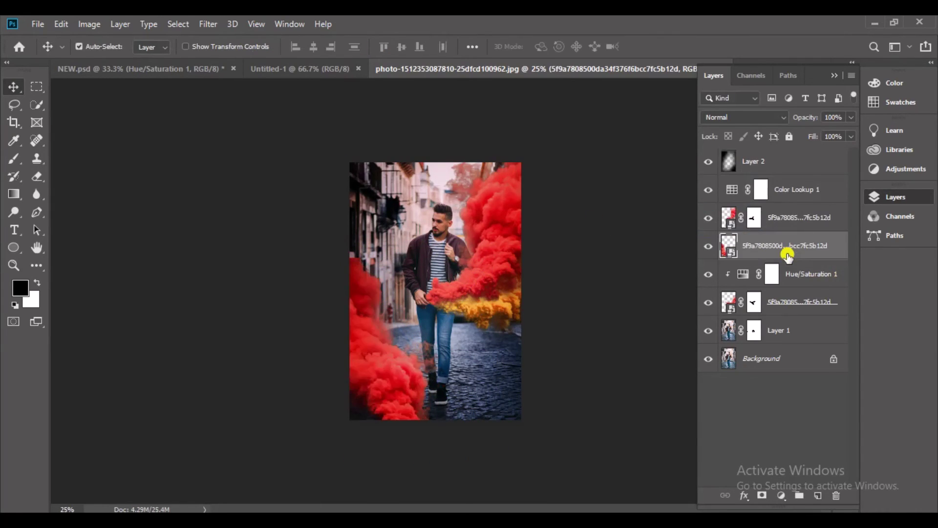
Add a Hue/Saturation adjustment at hue about -18, clipped to the lower-left smoke layer
click(786, 495)
click(823, 358)
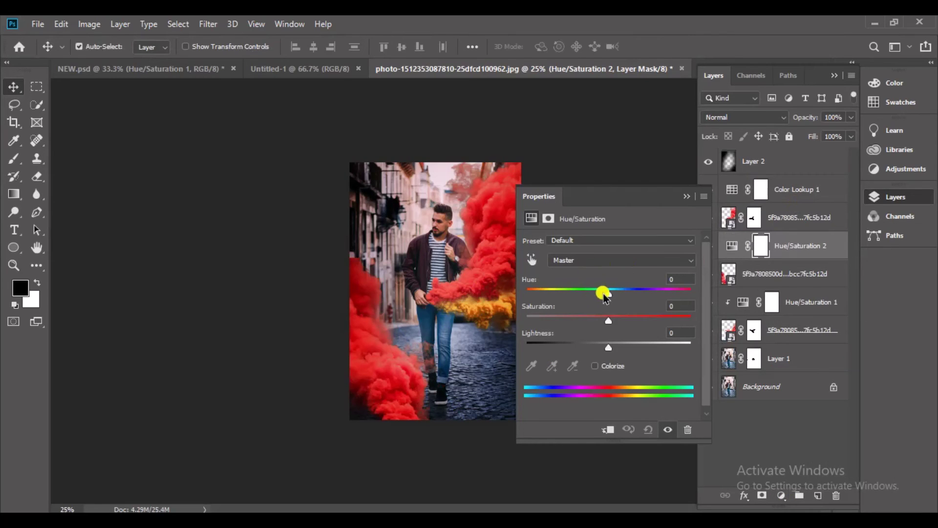
drag(607, 296, 596, 289)
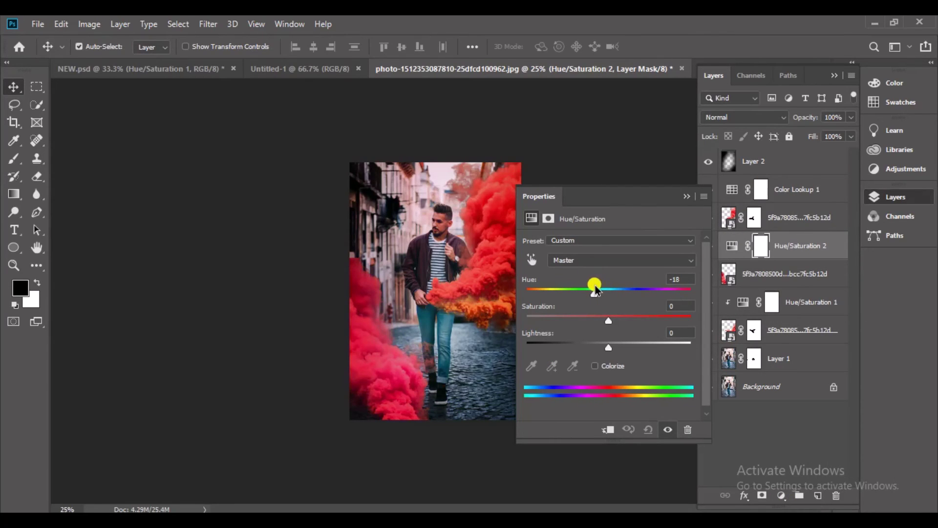
click(688, 197)
alt+click(821, 260)
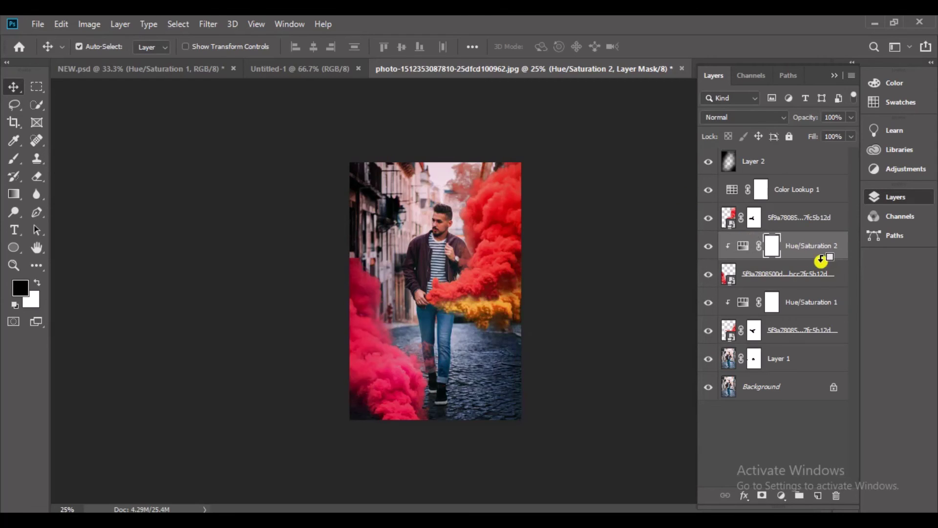
click(788, 218)
key(ctrl+0)
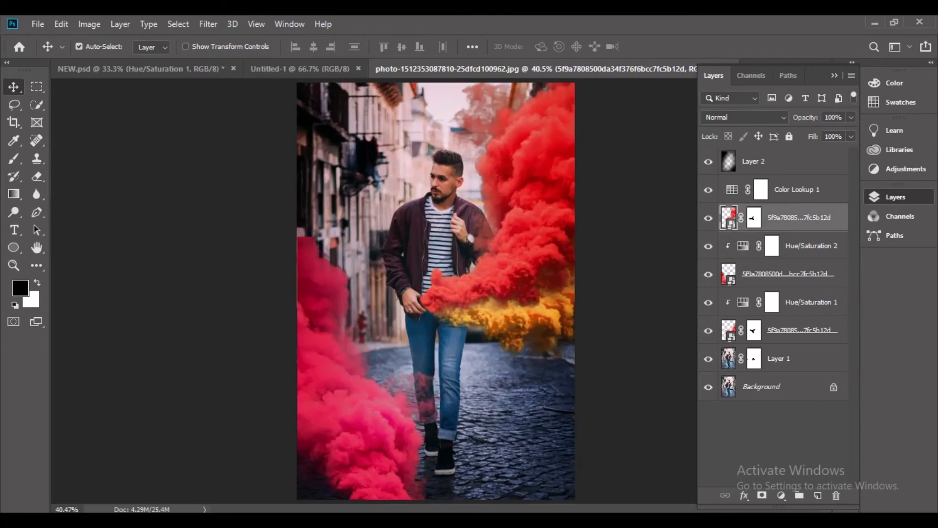
Add a new top layer painted solid black, blended as Soft Light at about 15% opacity
click(789, 164)
click(818, 496)
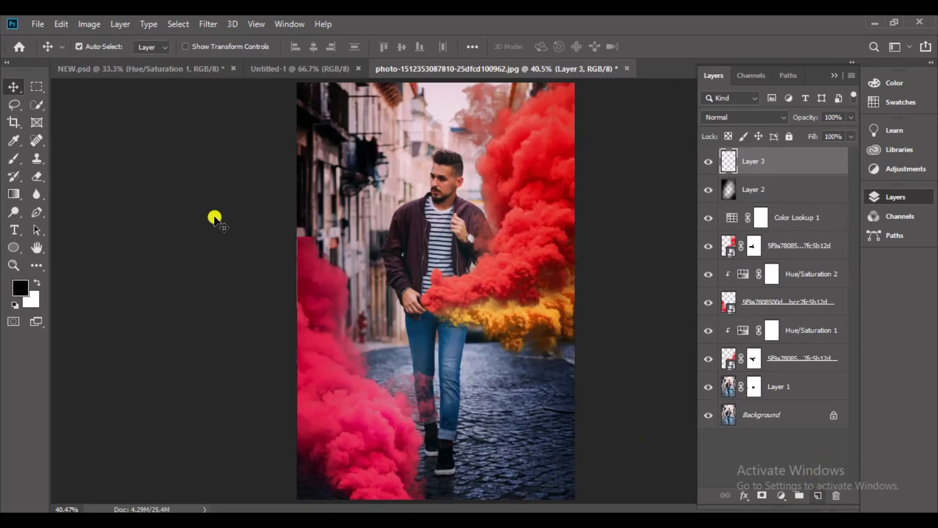
click(14, 158)
mouse_move(405, 122)
mouse_down()
mouse_move(314, 345)
mouse_move(576, 450)
mouse_move(444, 188)
mouse_up()
click(758, 119)
click(720, 293)
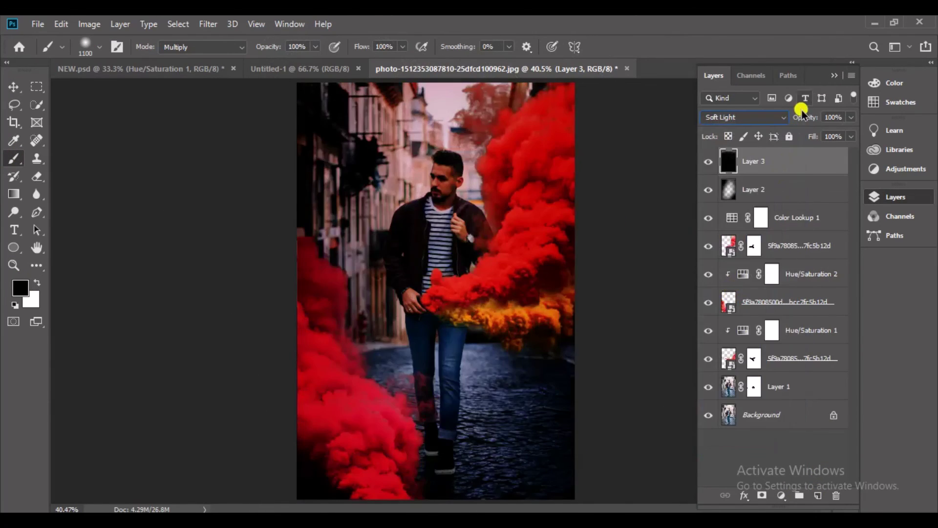
drag(811, 119, 806, 120)
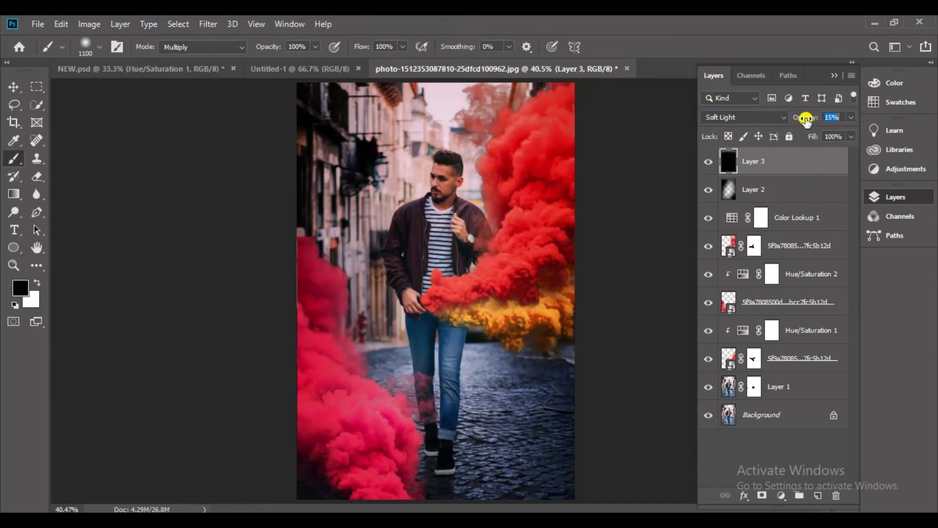
click(708, 162)
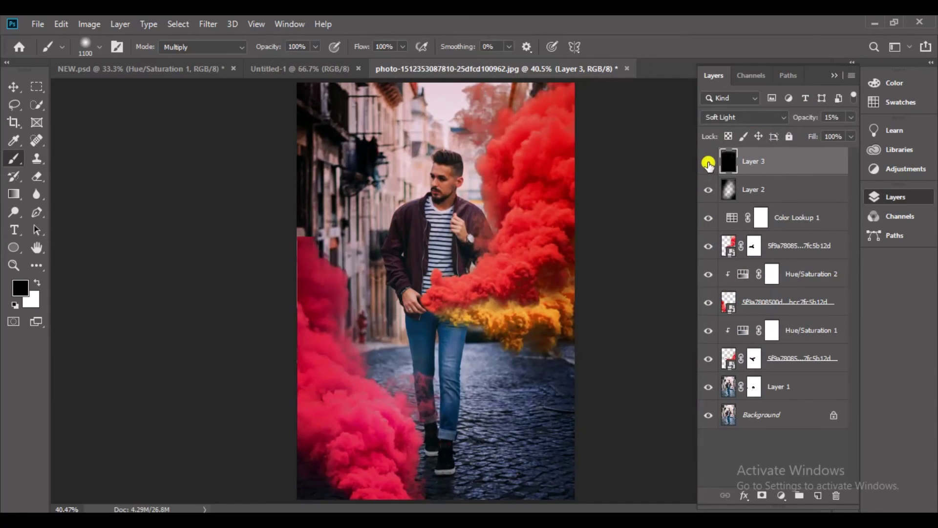
click(708, 162)
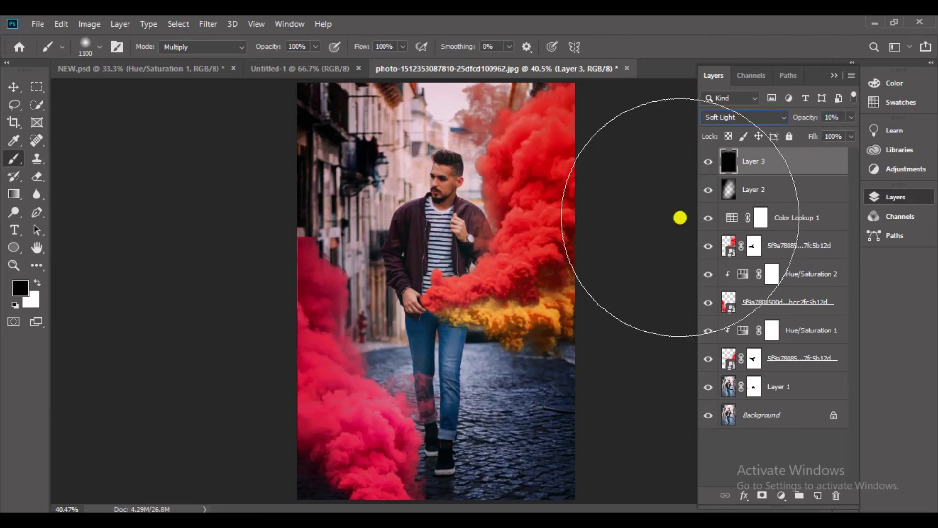
click(777, 193)
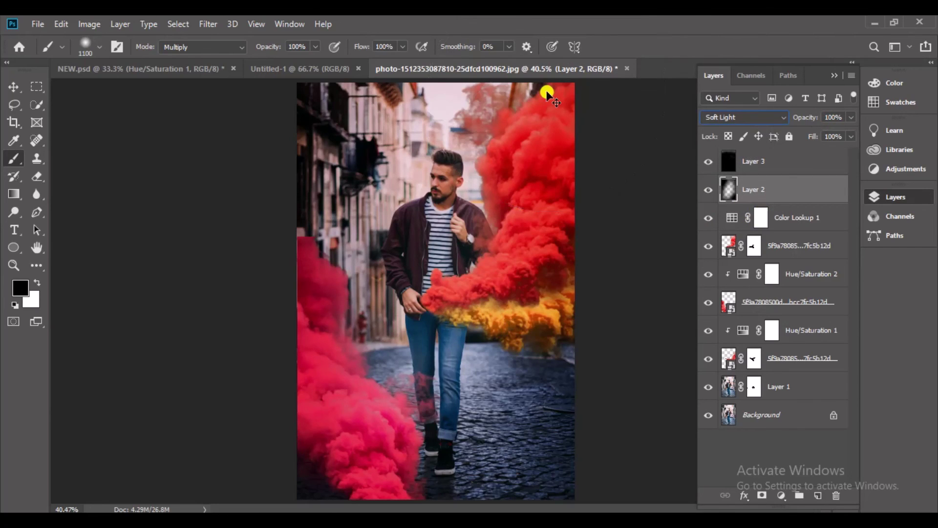
key(ctrl+minus)
key(ctrl+minus)
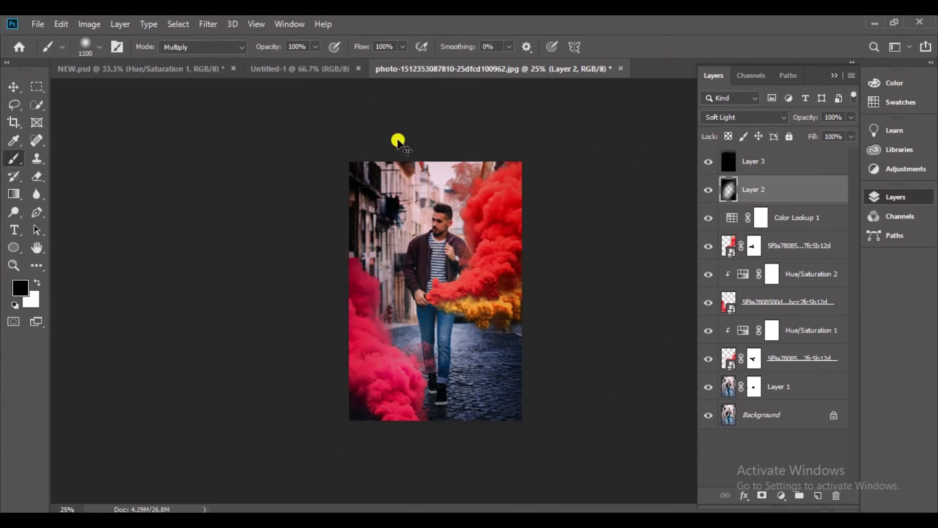
key(ctrl+0)
click(12, 86)
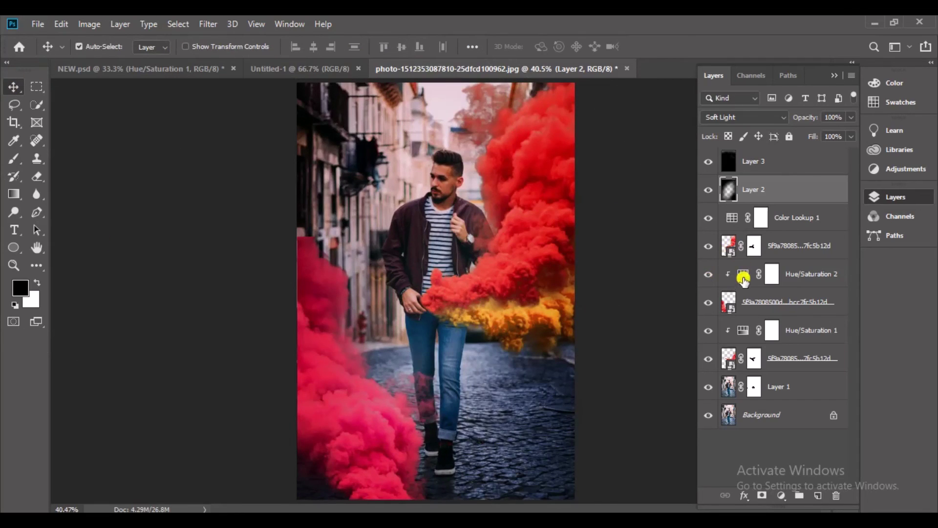
double_click(744, 274)
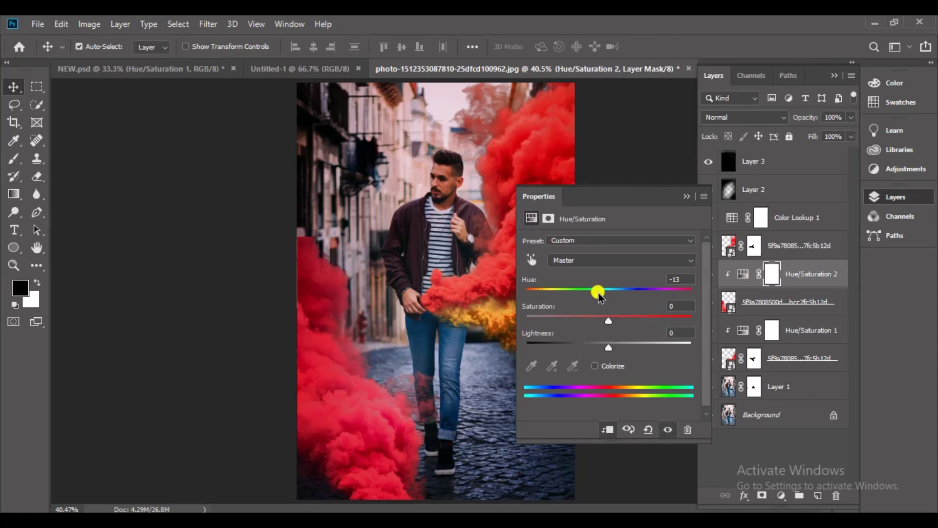
click(690, 196)
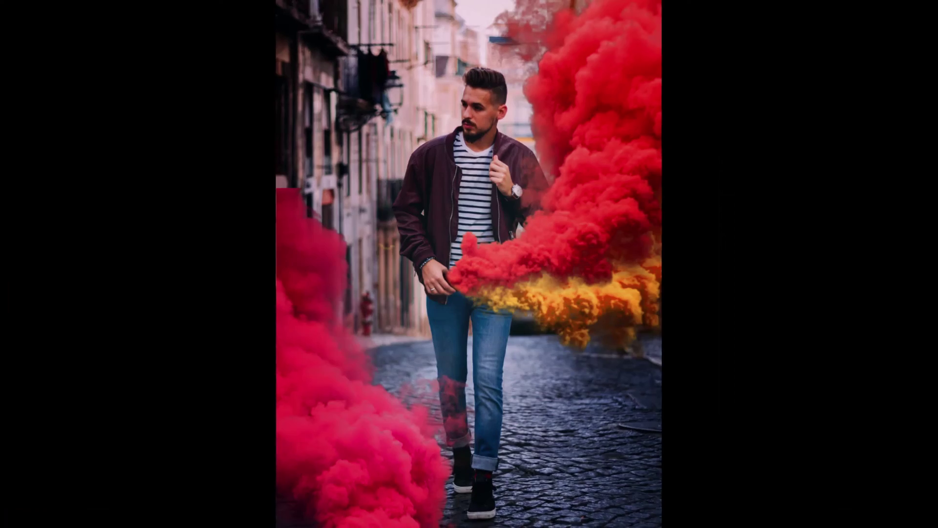